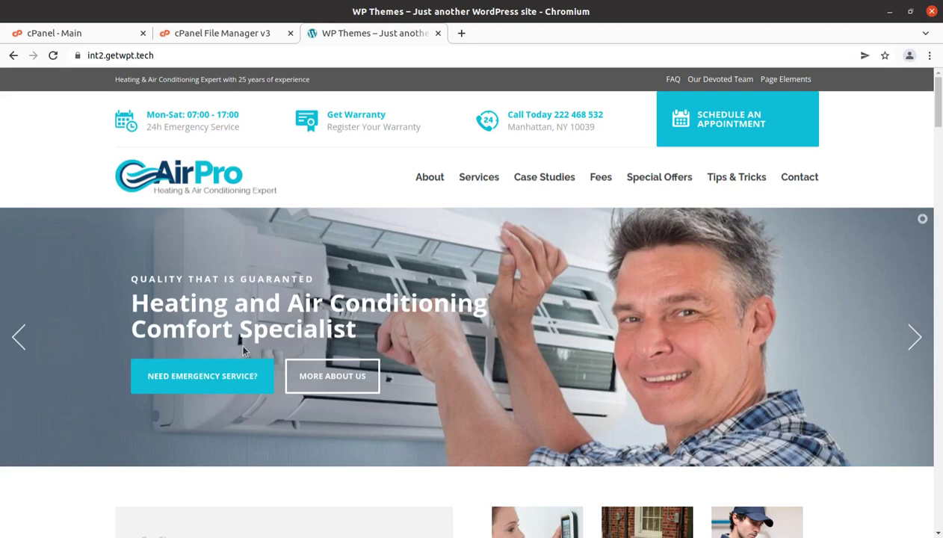
Look through the int2.getwpt.tech home page, from the hero banner past the services section to the photo gallery.
scroll(243, 350, down, 1)
scroll(243, 350, down, 2)
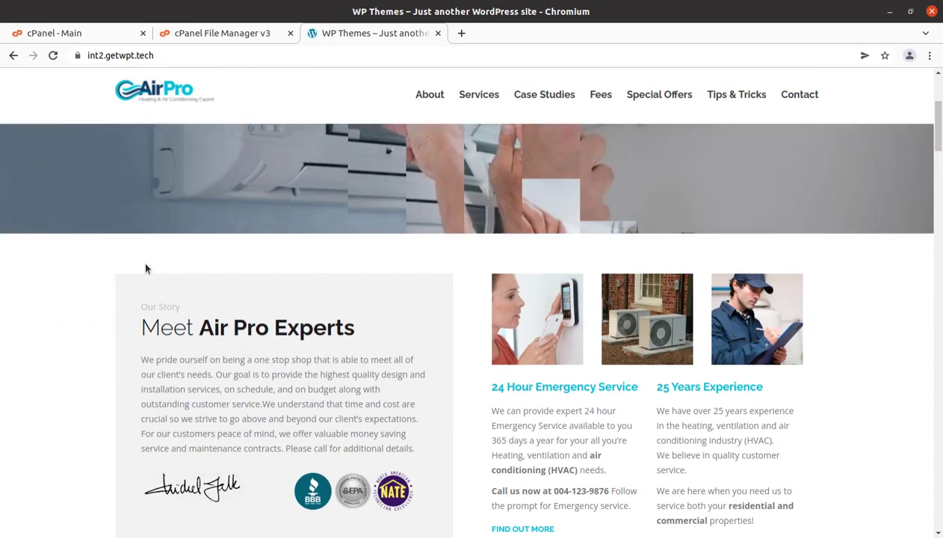
scroll(418, 288, down, 4)
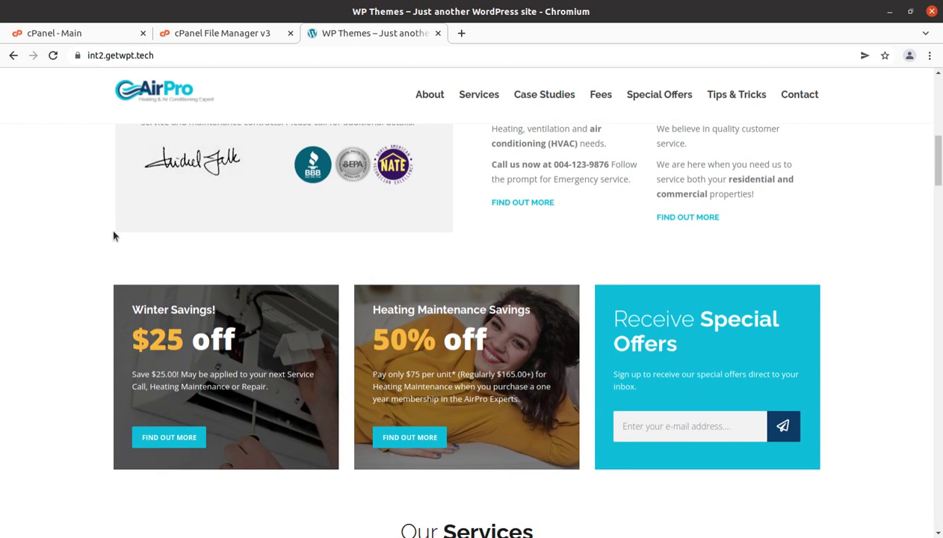
scroll(95, 266, down, 1)
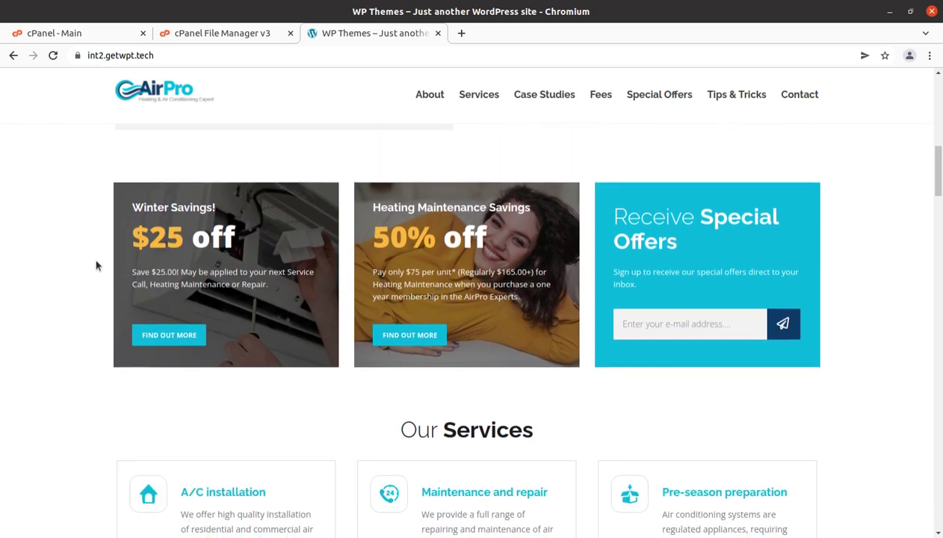
scroll(96, 265, down, 2)
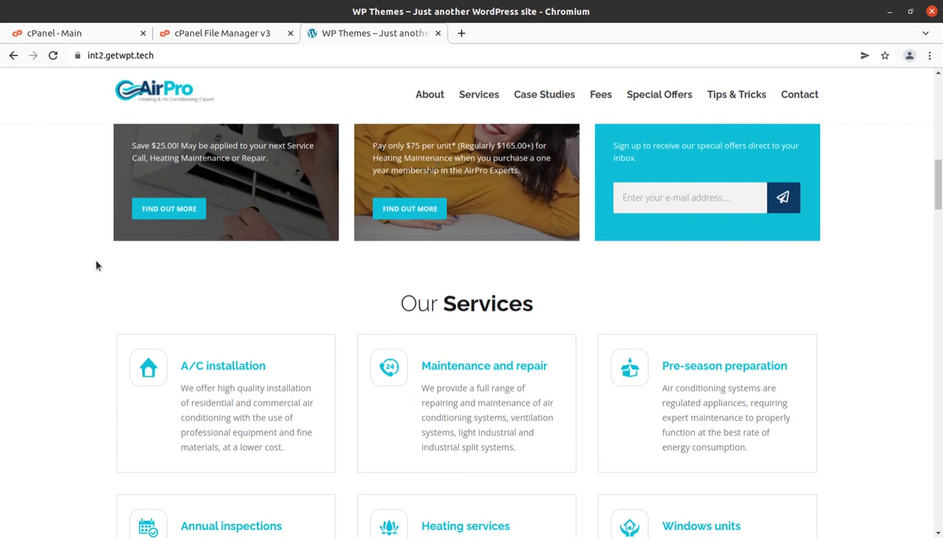
scroll(96, 265, down, 4)
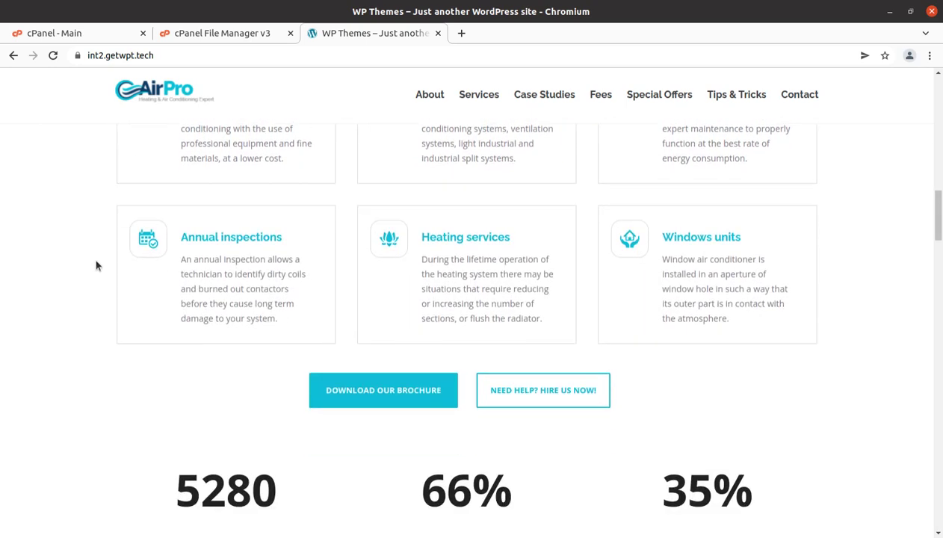
scroll(96, 266, down, 1)
scroll(95, 266, down, 1)
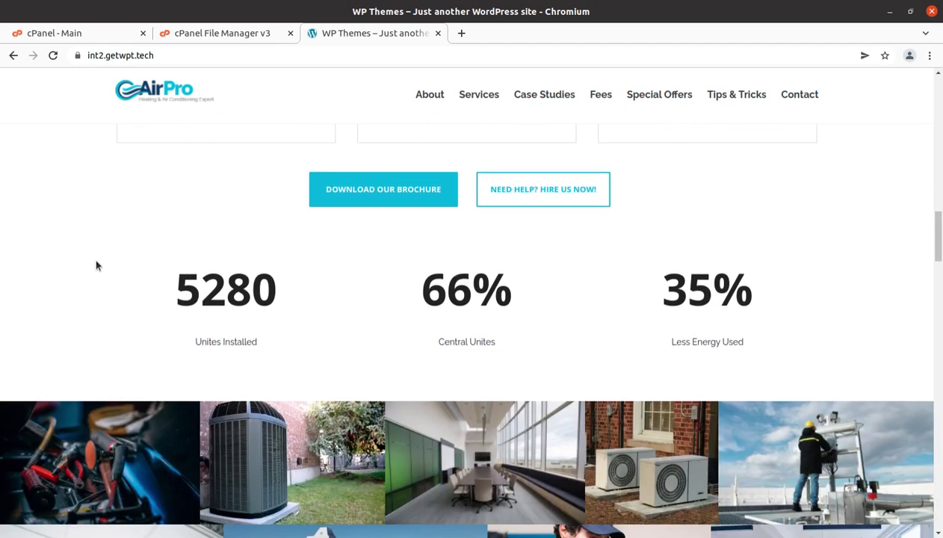
scroll(95, 266, down, 3)
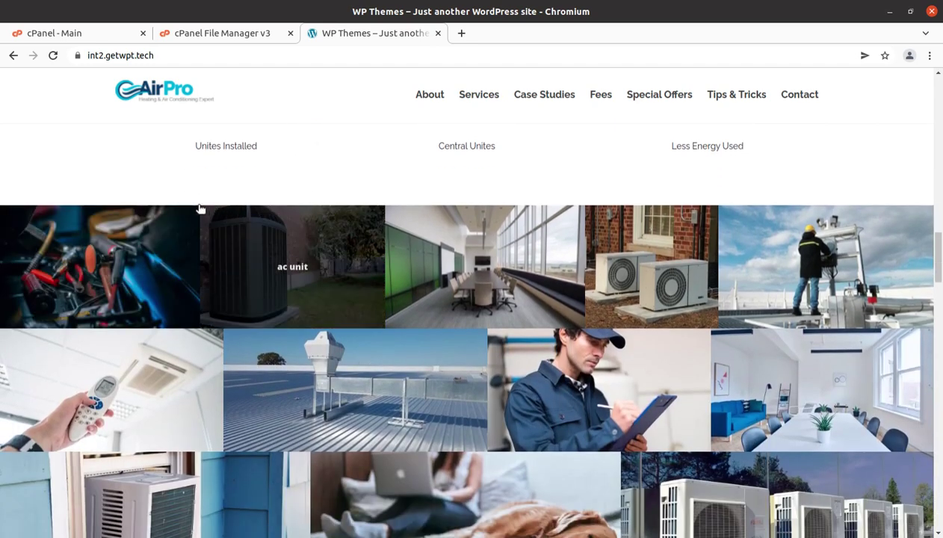
scroll(198, 209, up, 7)
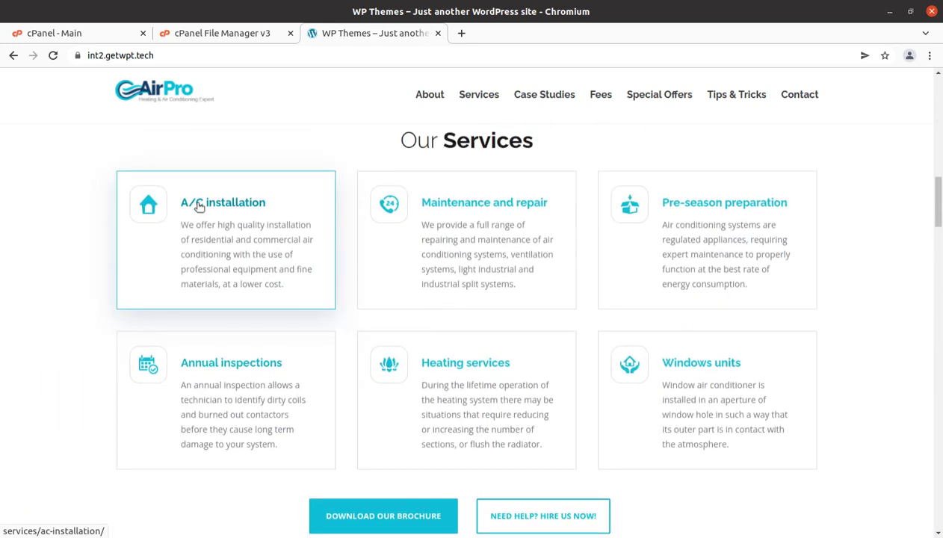
scroll(199, 207, up, 2)
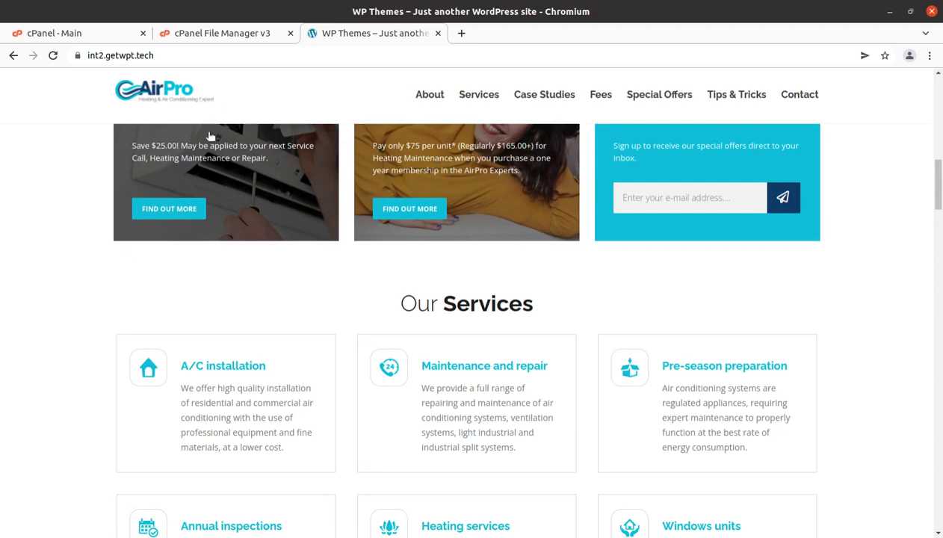
Switch to LibreOffice Writer and review the self, group and public permission diagrams and the definitions of read, write and execute.
click(3, 400)
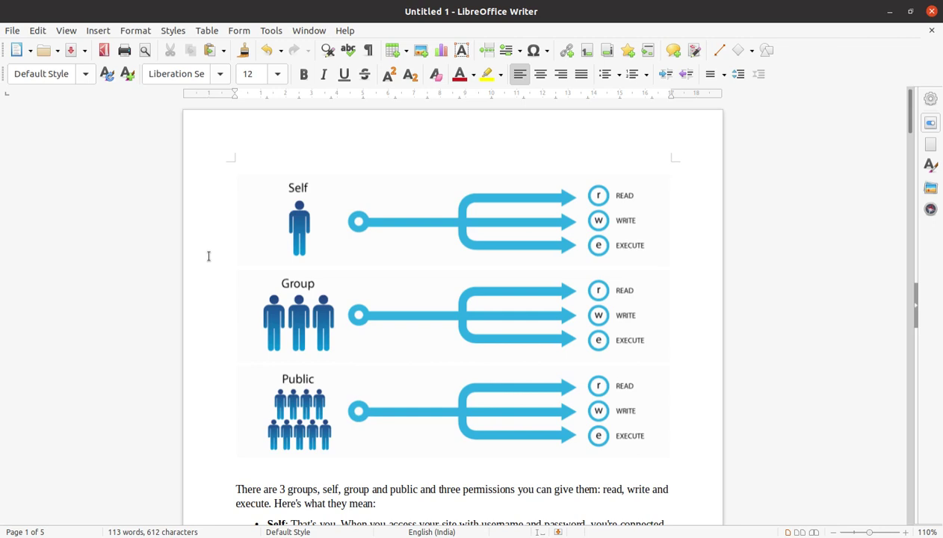
scroll(263, 224, down, 3)
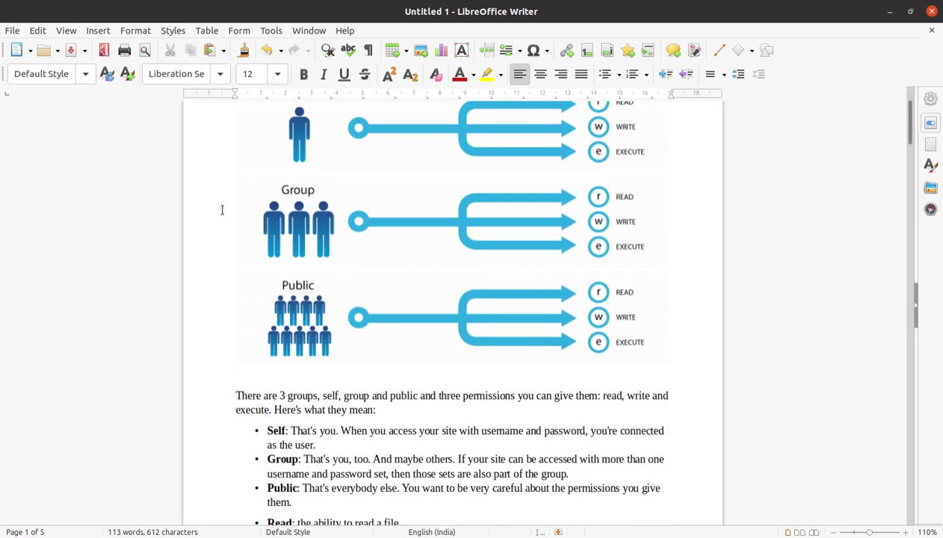
scroll(222, 210, up, 3)
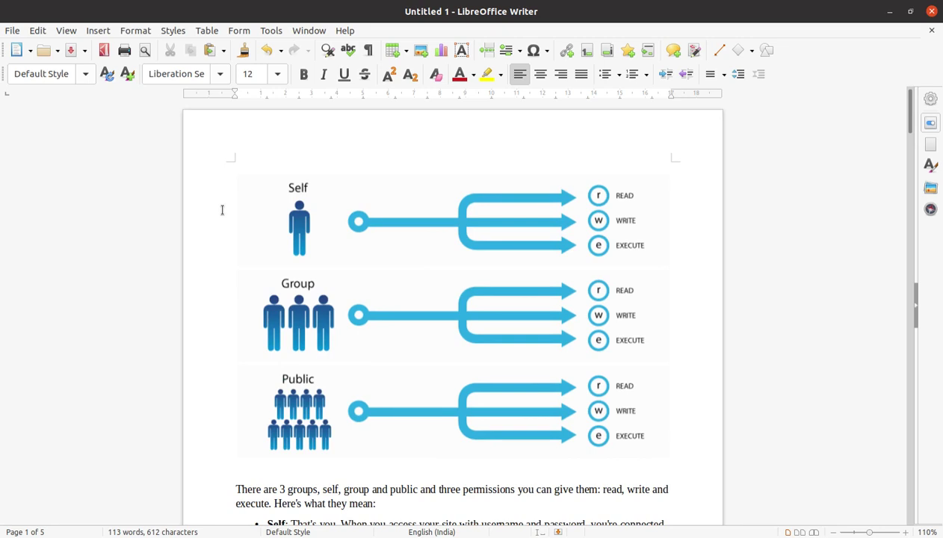
scroll(222, 210, down, 2)
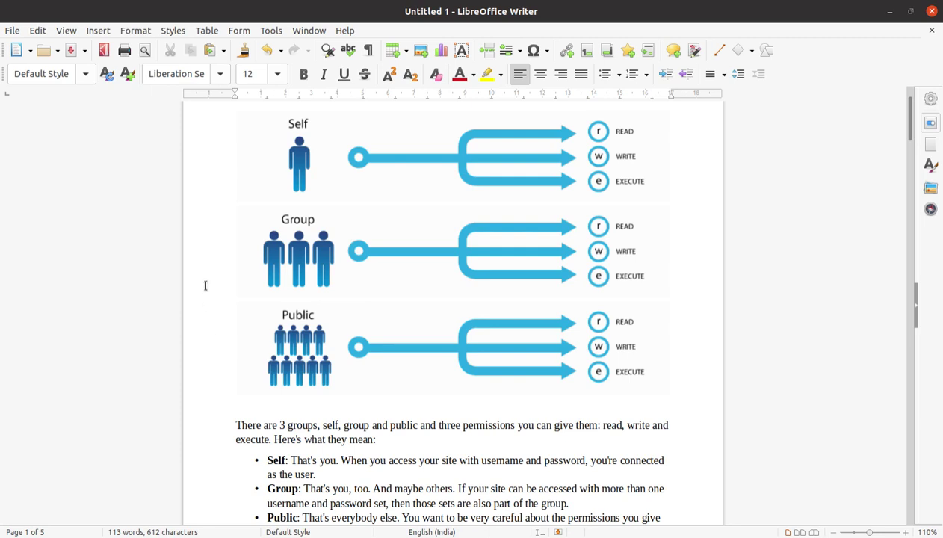
scroll(203, 268, down, 2)
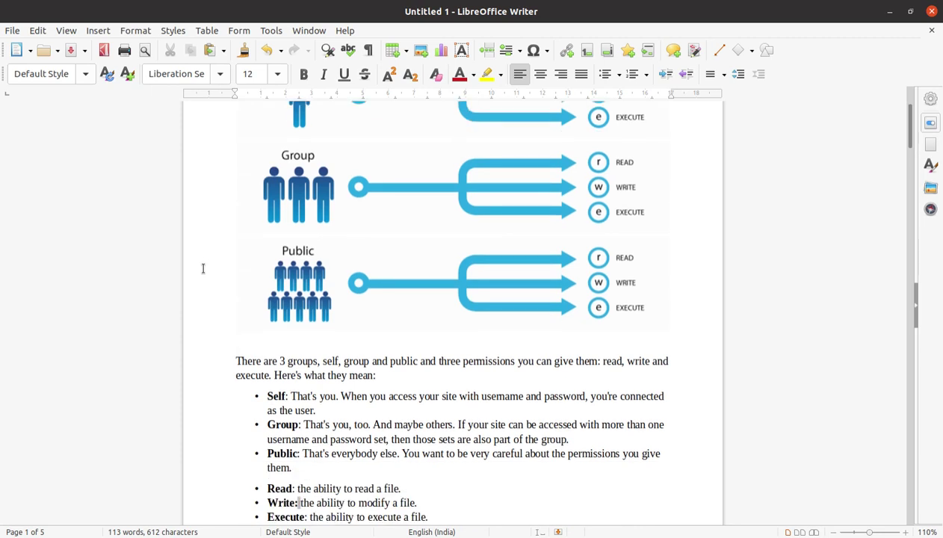
scroll(203, 268, down, 2)
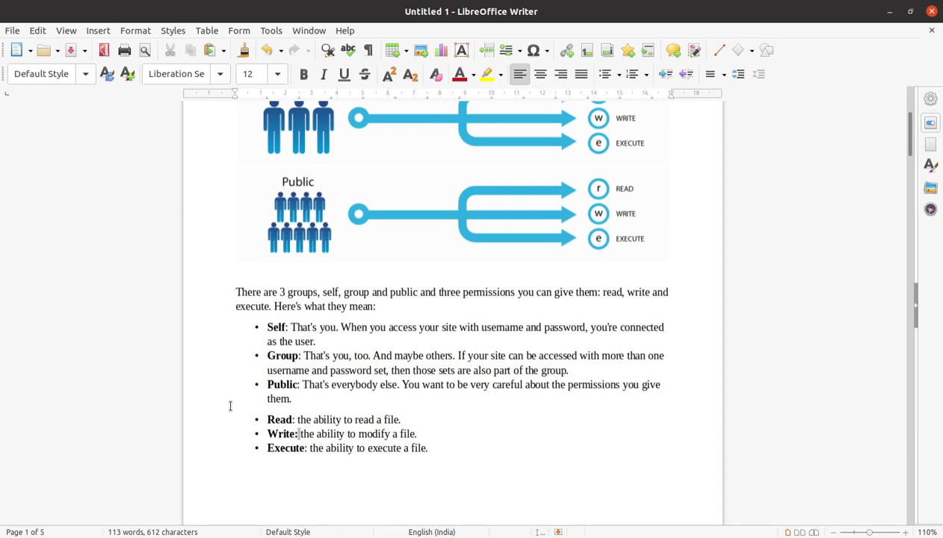
scroll(230, 406, down, 2)
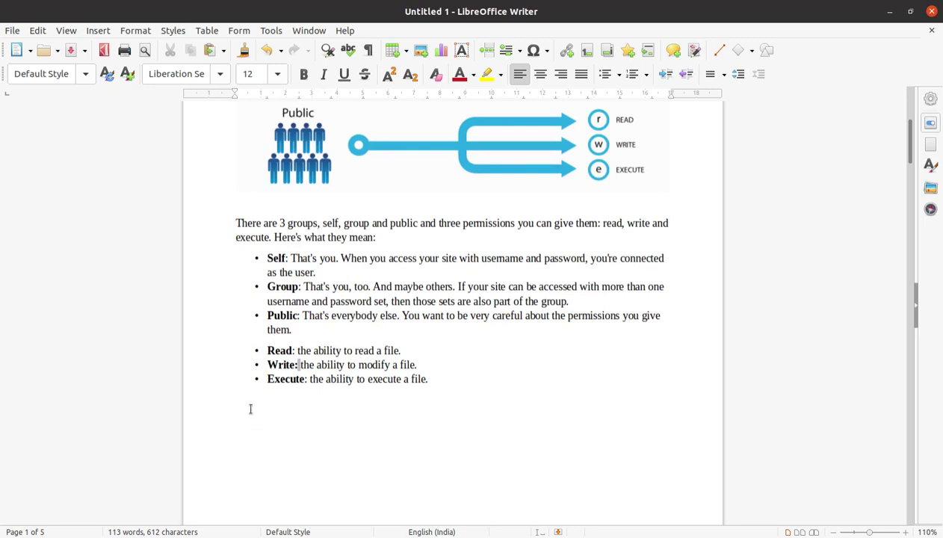
scroll(251, 408, down, 2)
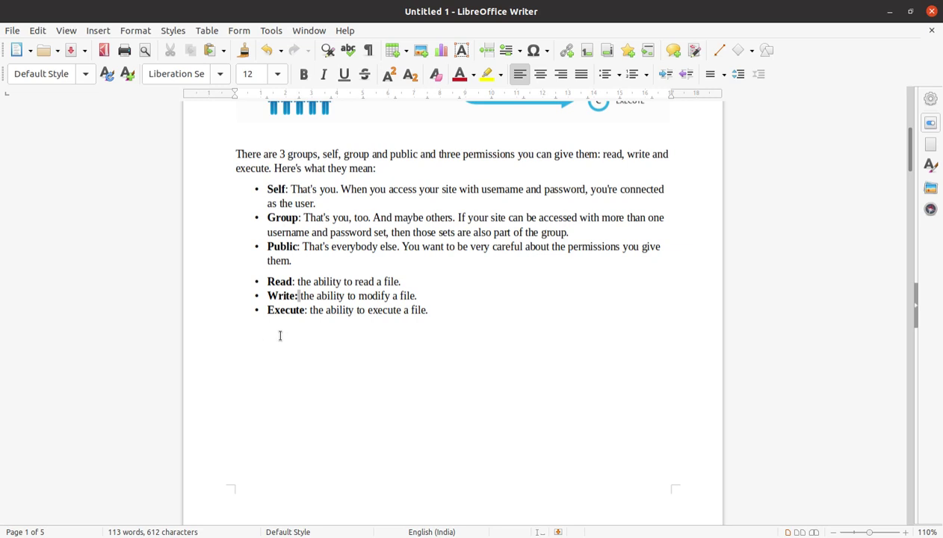
scroll(286, 340, down, 4)
scroll(285, 338, up, 5)
scroll(285, 339, up, 1)
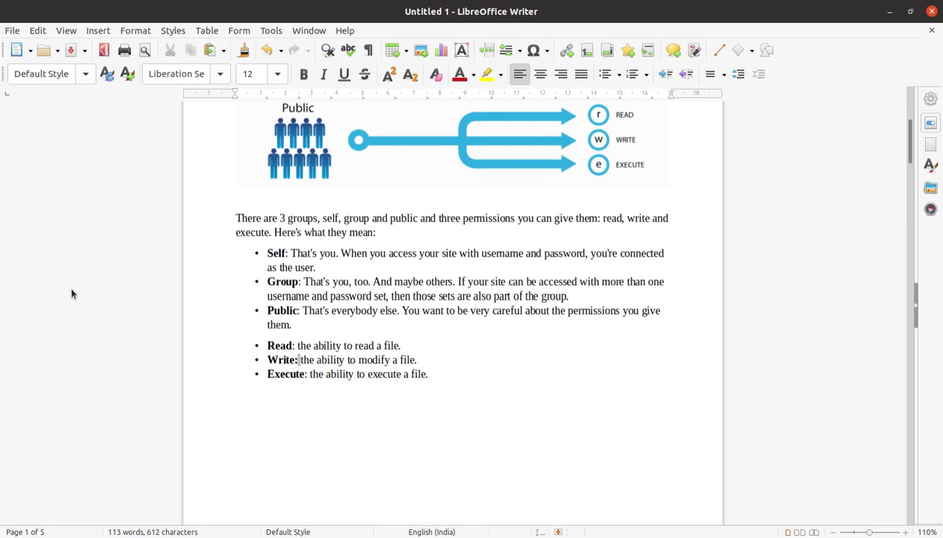
Switch to the cPanel File Manager in Chromium and examine the files, folders and permission values in int2.getwpt.tech.
click(2, 187)
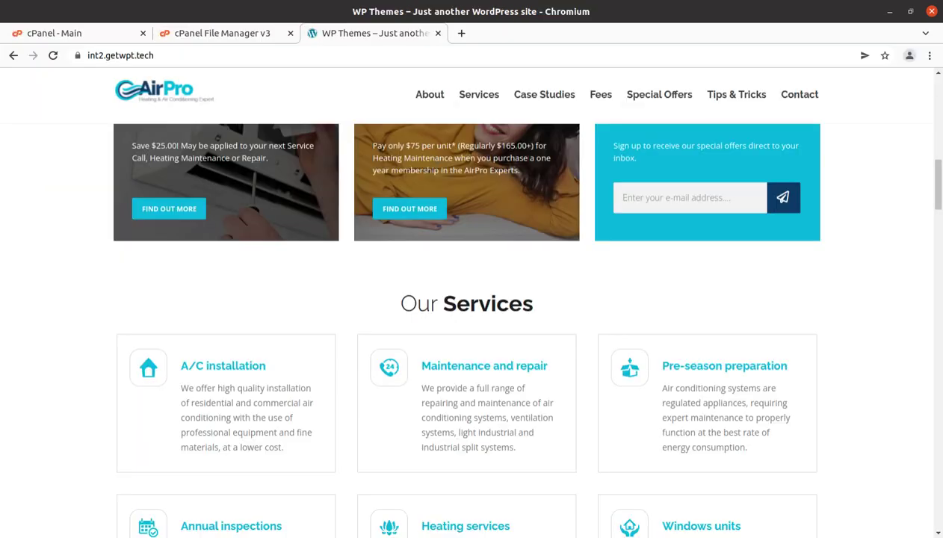
click(212, 39)
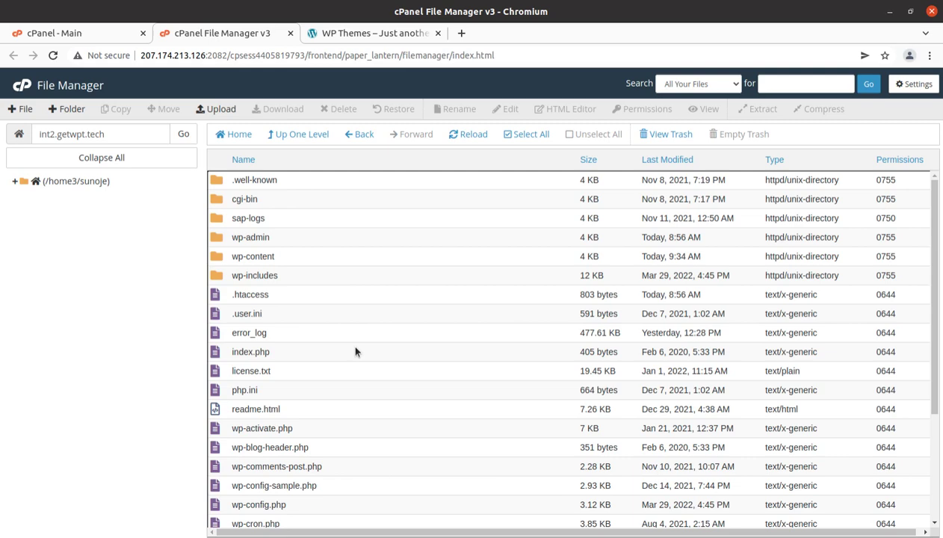
scroll(257, 364, down, 1)
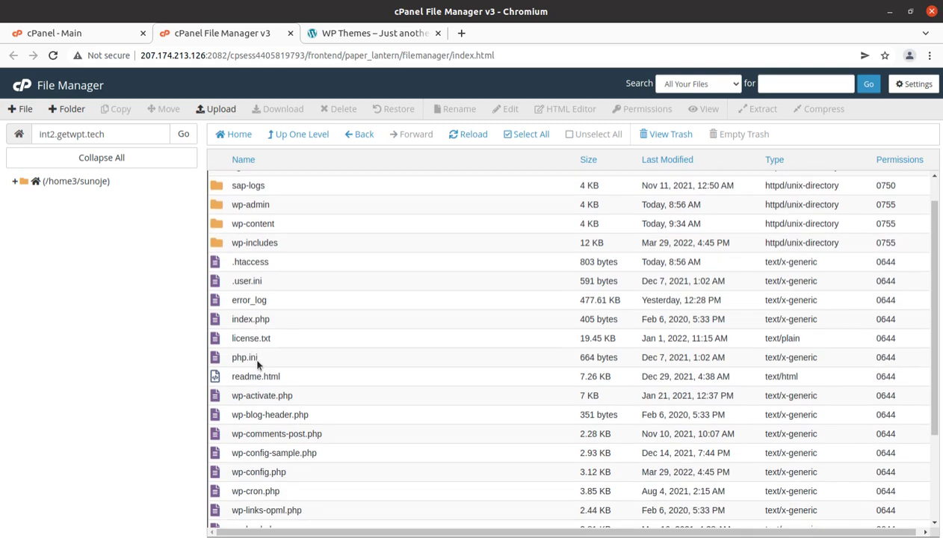
scroll(257, 364, up, 1)
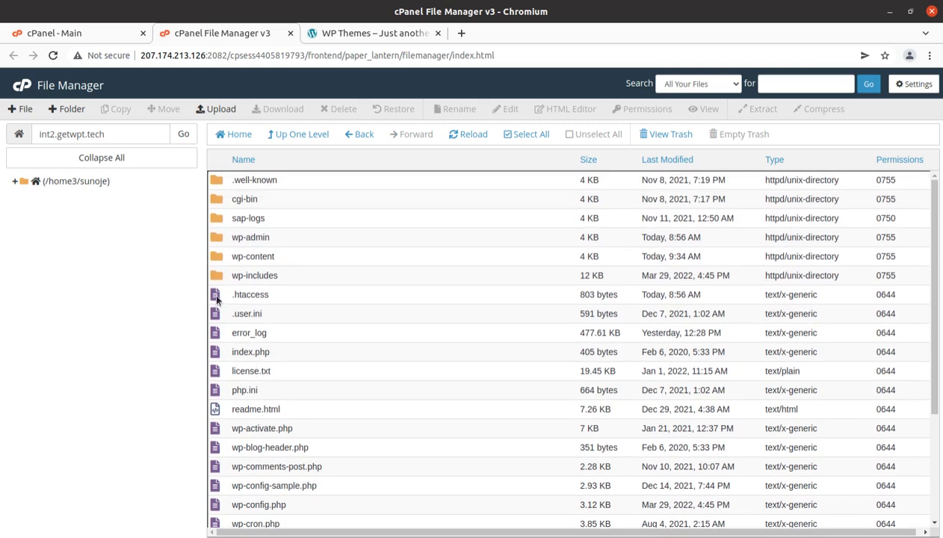
scroll(309, 374, down, 2)
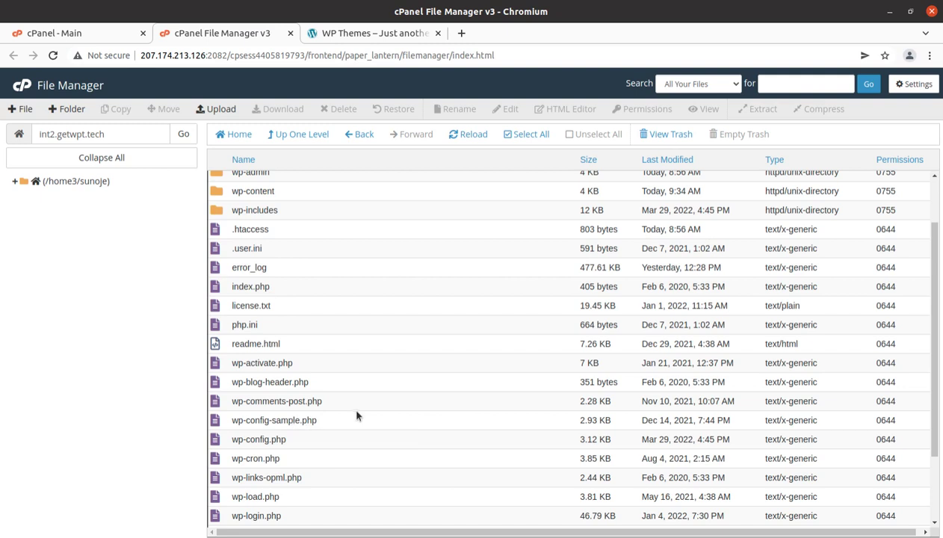
scroll(327, 417, up, 2)
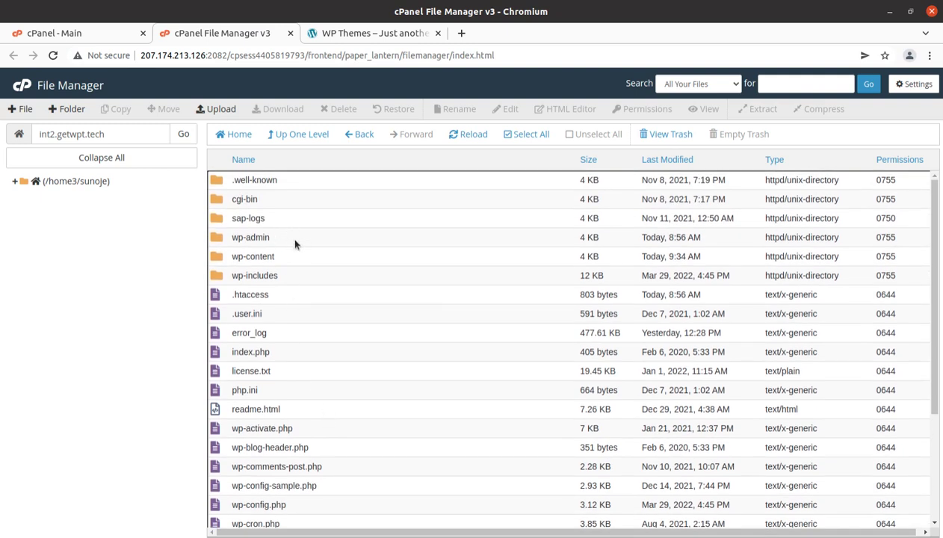
Open the wp-admin folder and examine the permissions of its subfolders and PHP files.
double_click(296, 243)
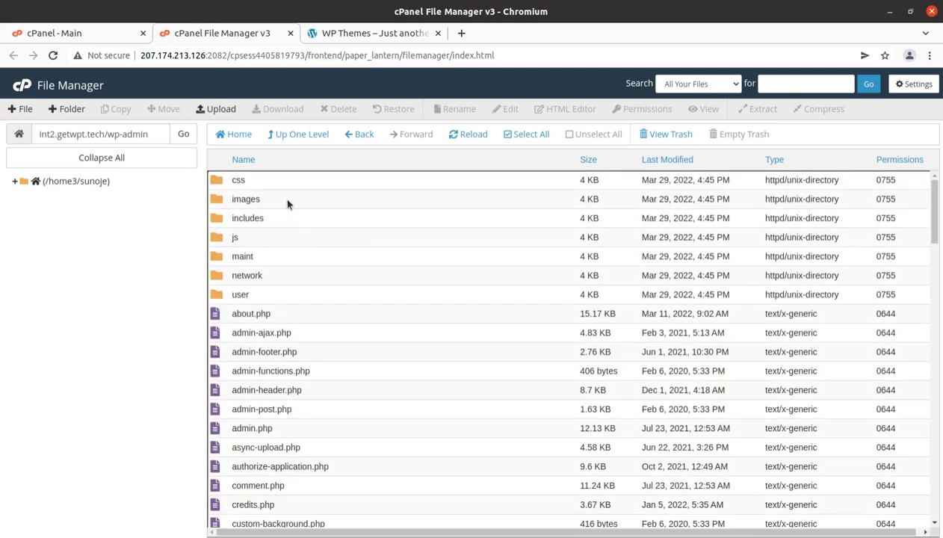
scroll(326, 337, down, 2)
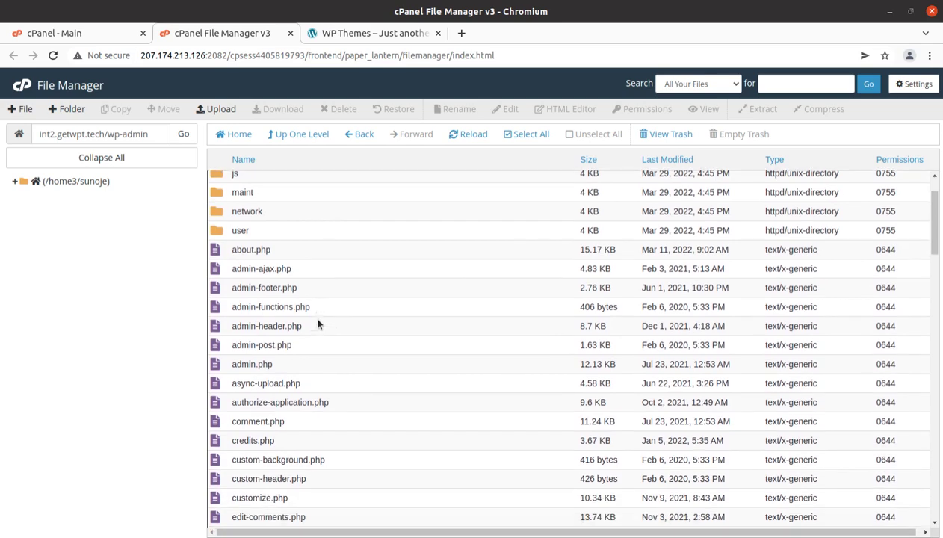
scroll(318, 324, down, 3)
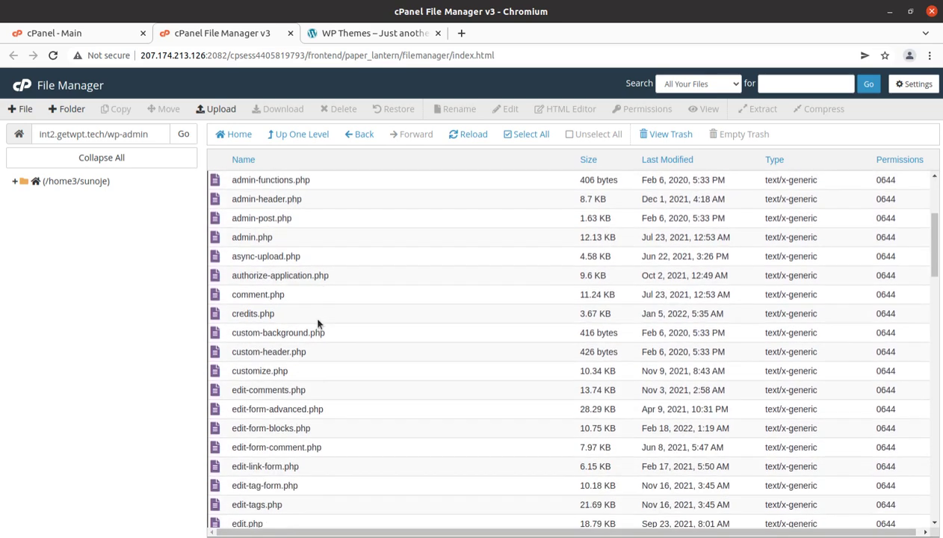
Go up from wp-admin to the account's home directory to view its folders, and reopen the int2.getwpt.tech folder.
click(298, 137)
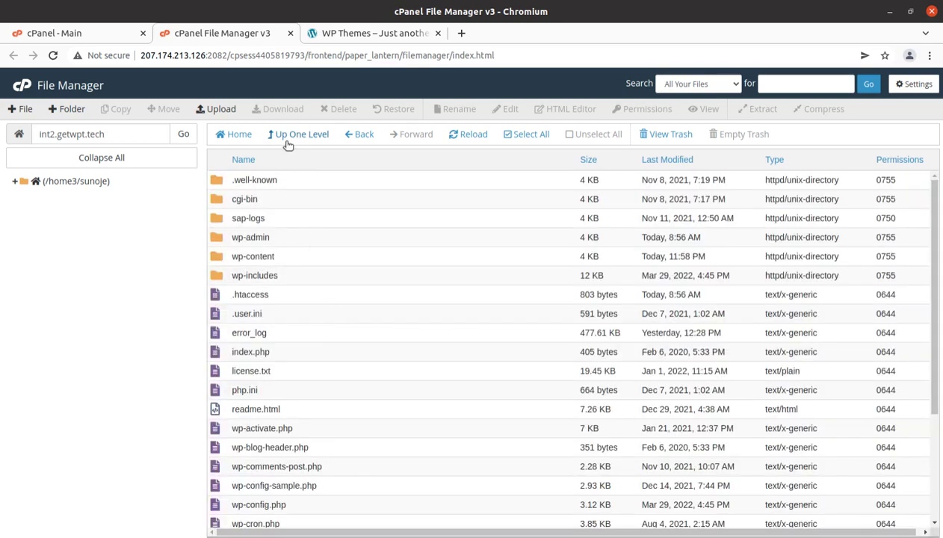
click(288, 140)
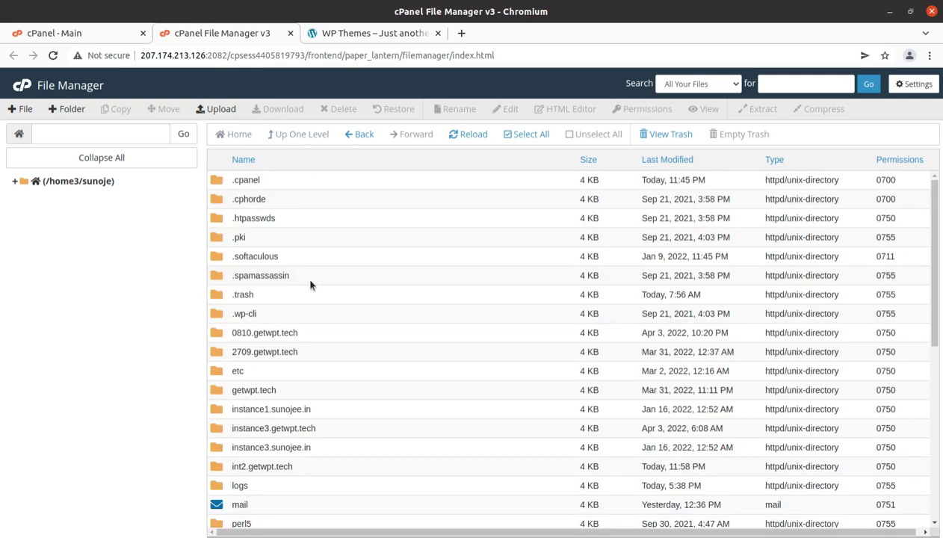
double_click(315, 464)
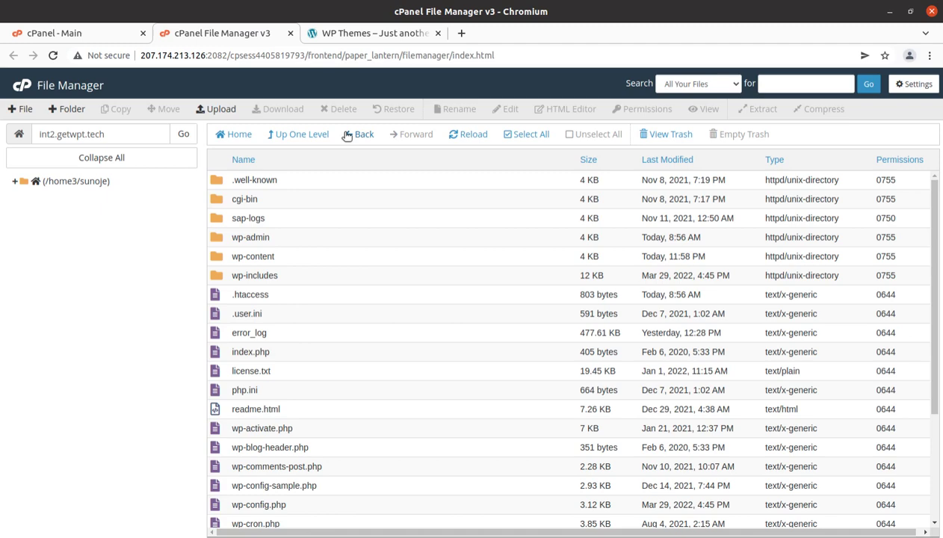
Return to the LibreOffice Writer document and re-examine the self, group and public diagrams with the permission definitions below them.
click(355, 36)
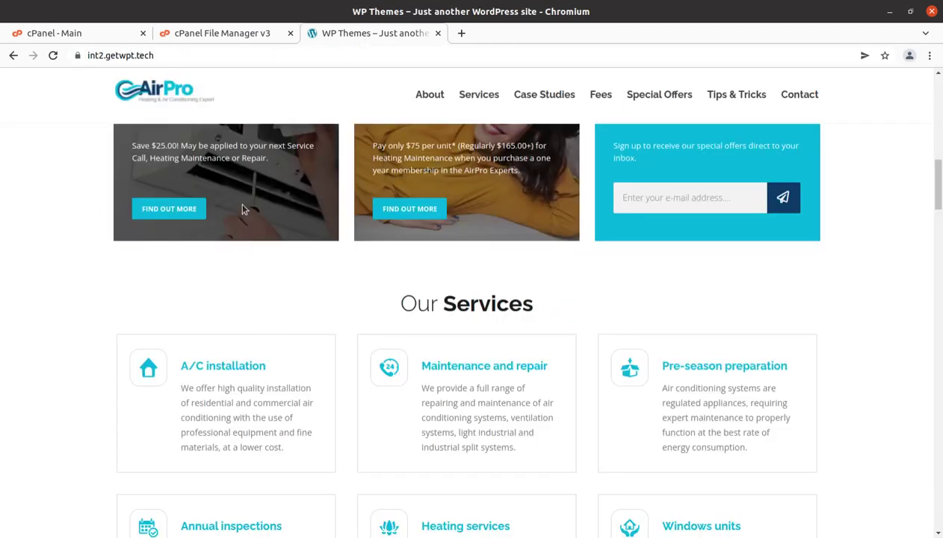
click(3, 399)
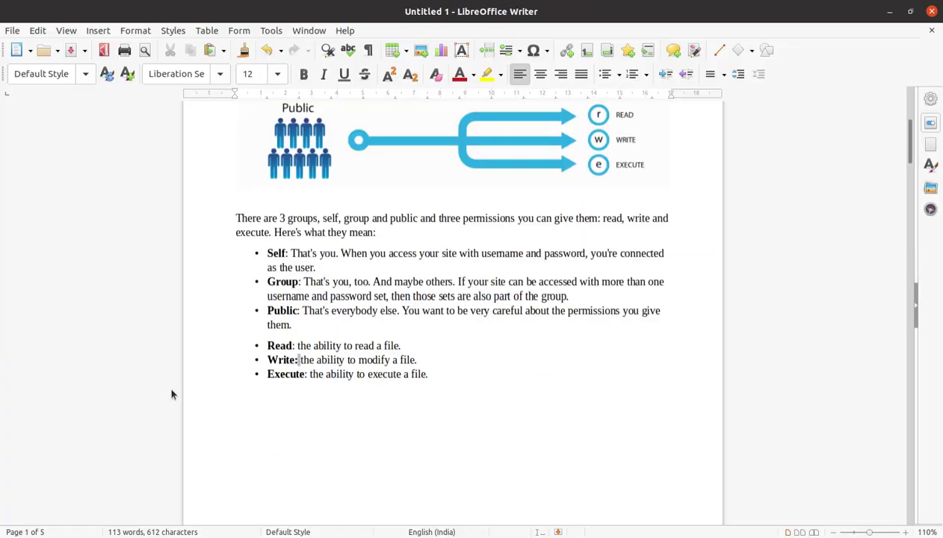
scroll(269, 389, down, 4)
scroll(271, 389, up, 8)
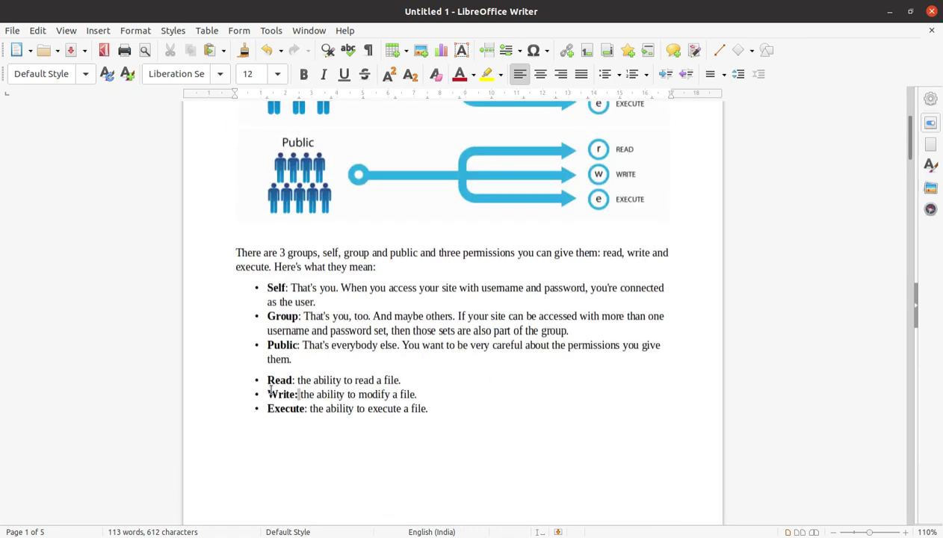
scroll(276, 374, down, 1)
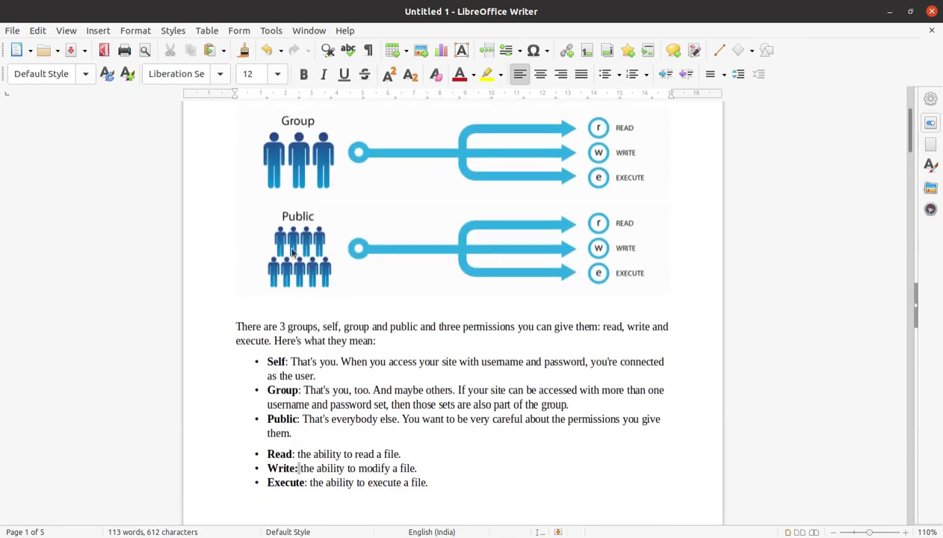
scroll(390, 281, up, 3)
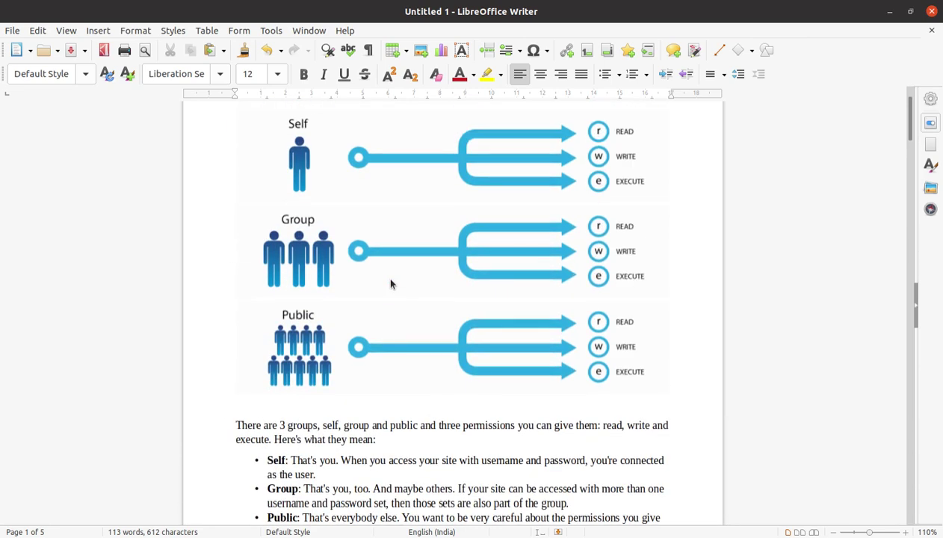
Read on past the read, write and execute definitions to the 755 permission section for all folders.
scroll(390, 284, down, 2)
scroll(390, 284, down, 15)
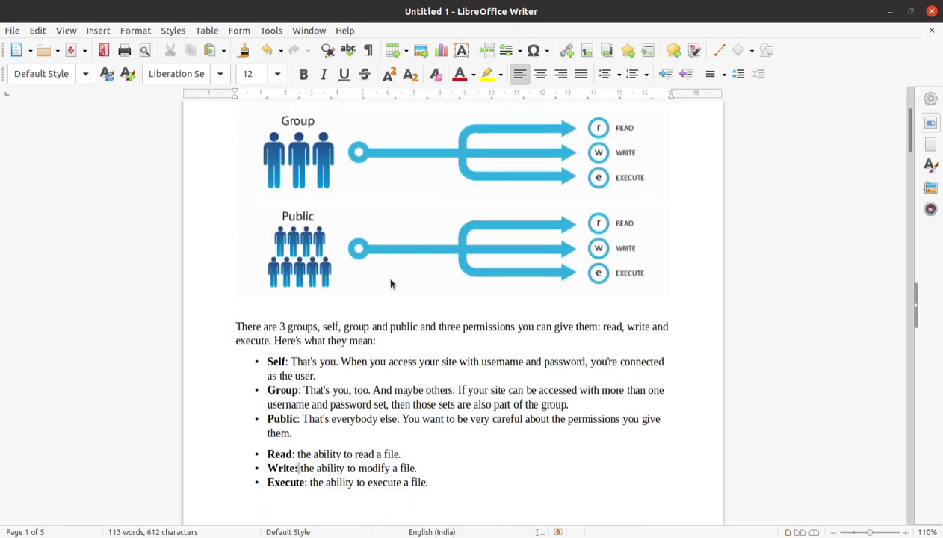
scroll(390, 284, down, 3)
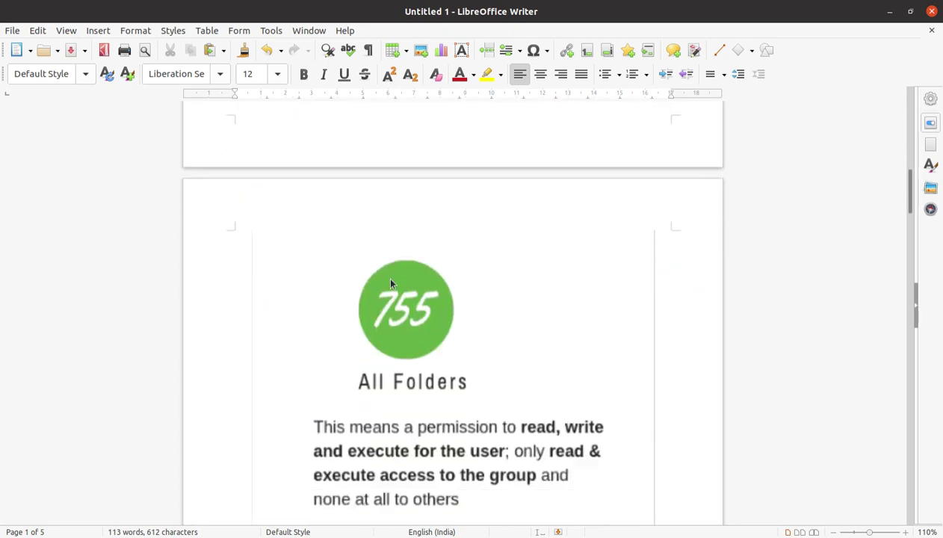
scroll(383, 287, down, 1)
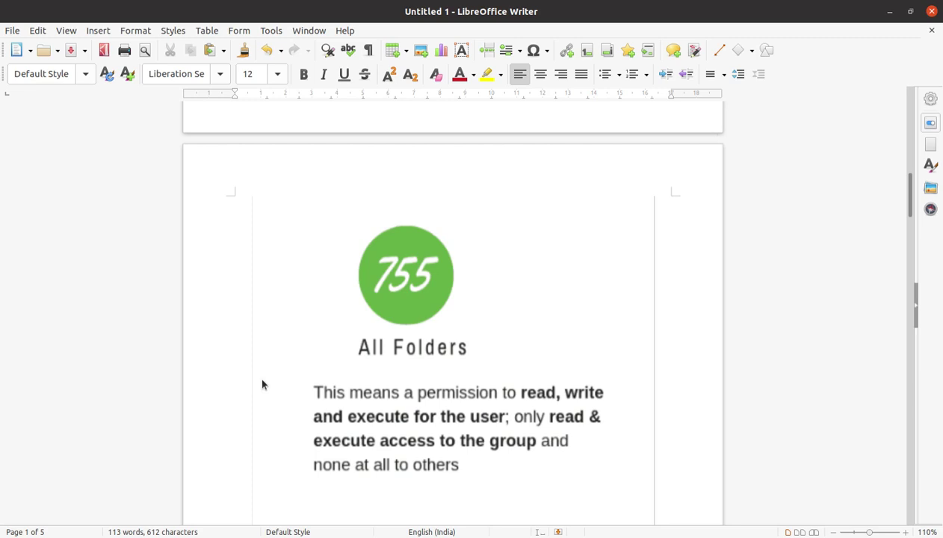
scroll(261, 384, down, 1)
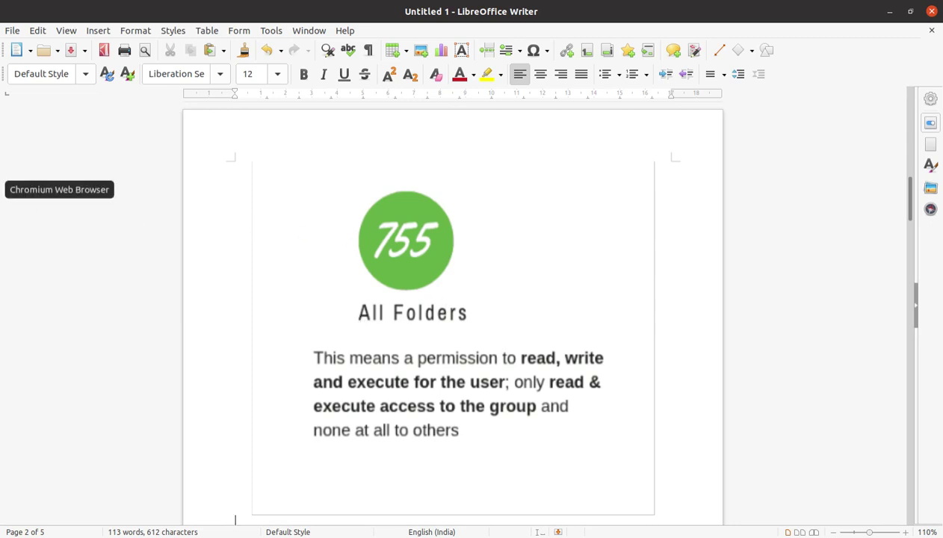
Switch to the cPanel File Manager in Chromium and check the permissions of the wp-admin, wp-content and wp-includes folders.
click(18, 189)
click(213, 39)
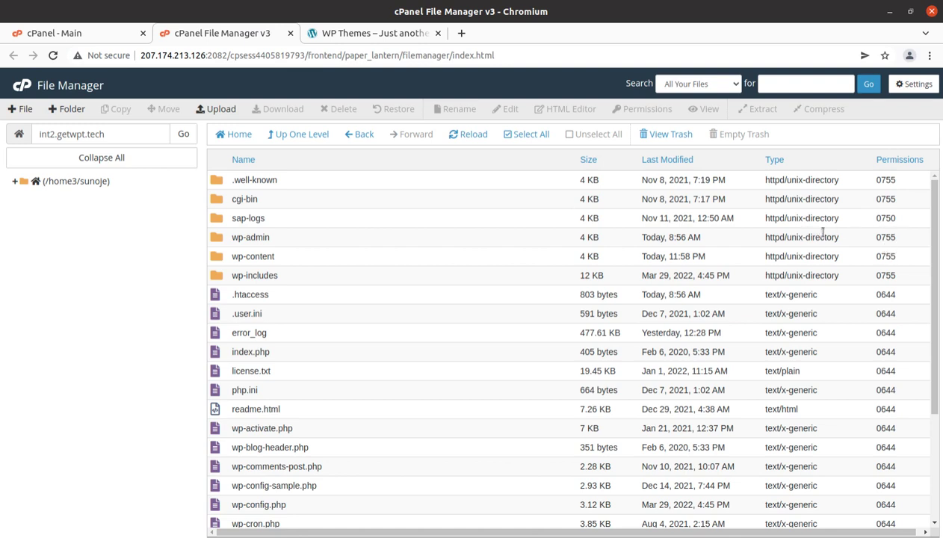
click(886, 239)
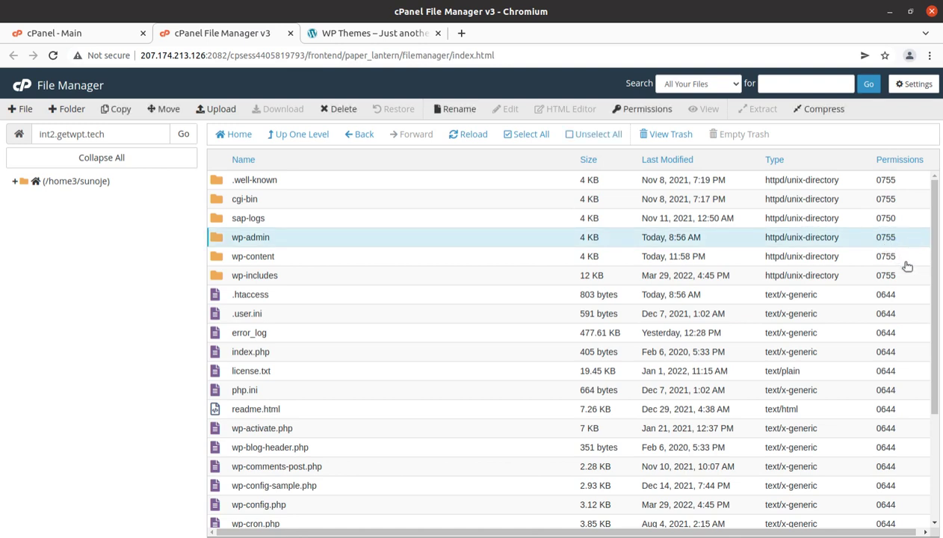
click(888, 258)
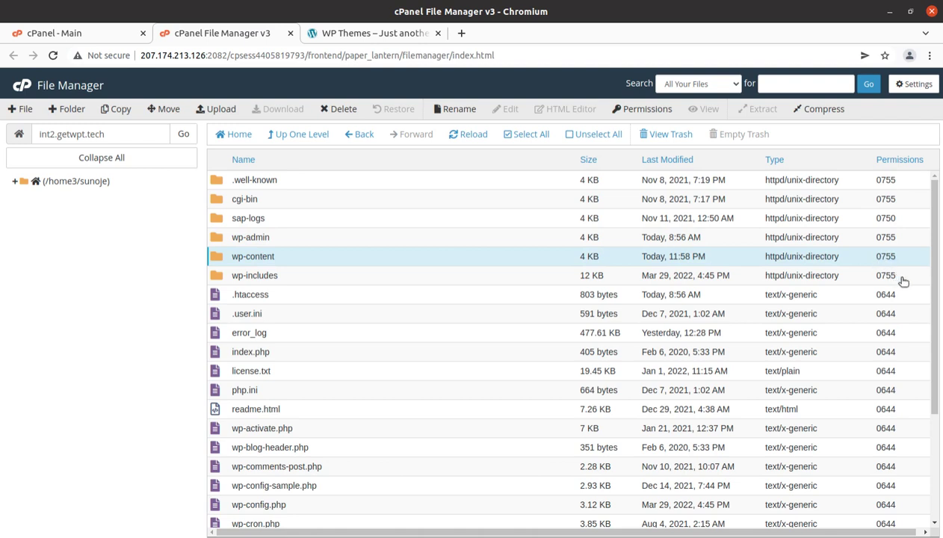
click(880, 276)
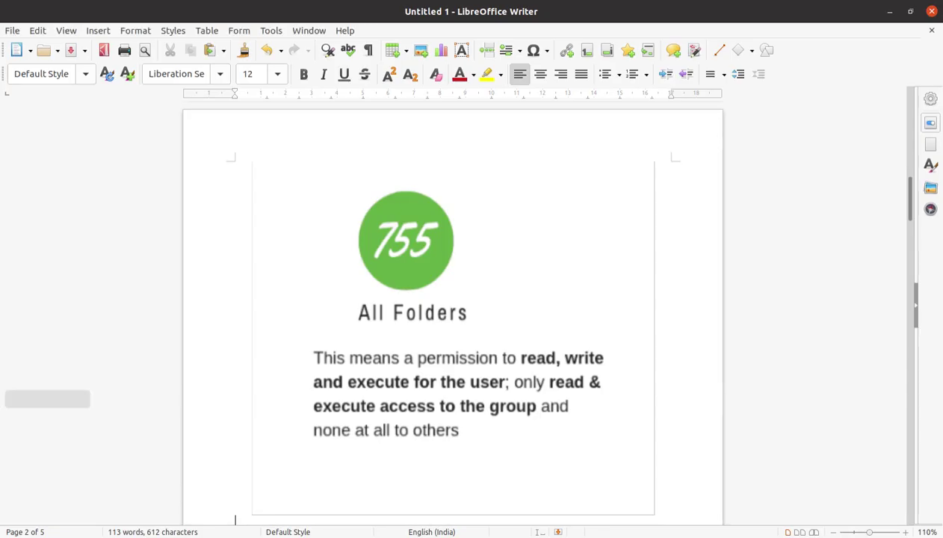
Return to the LibreOffice Writer document and examine the 644 permission section for all .php files.
scroll(383, 363, down, 5)
scroll(383, 363, down, 10)
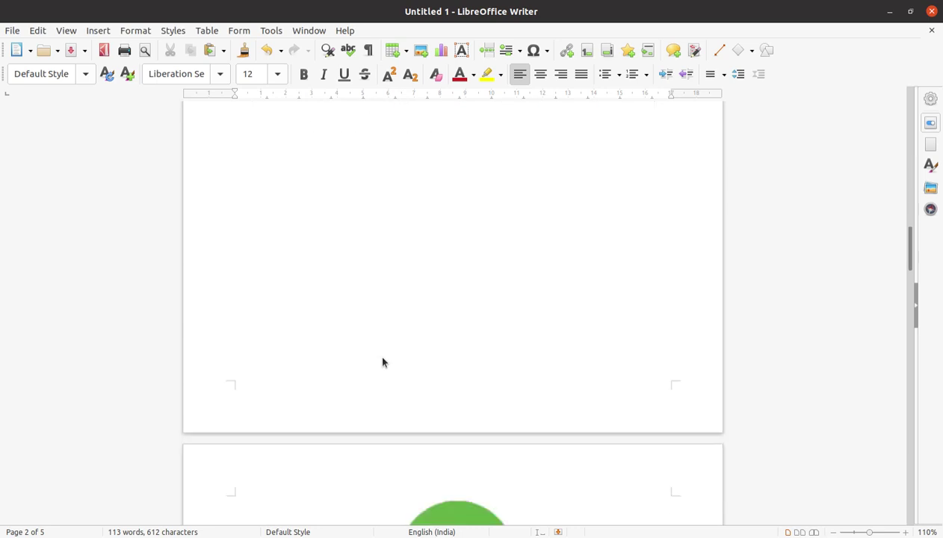
scroll(383, 363, down, 2)
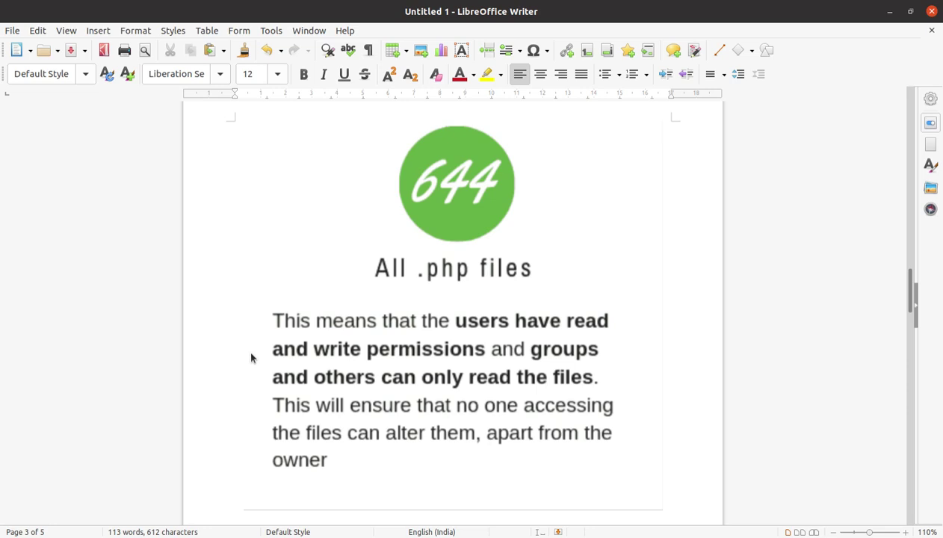
scroll(252, 358, down, 5)
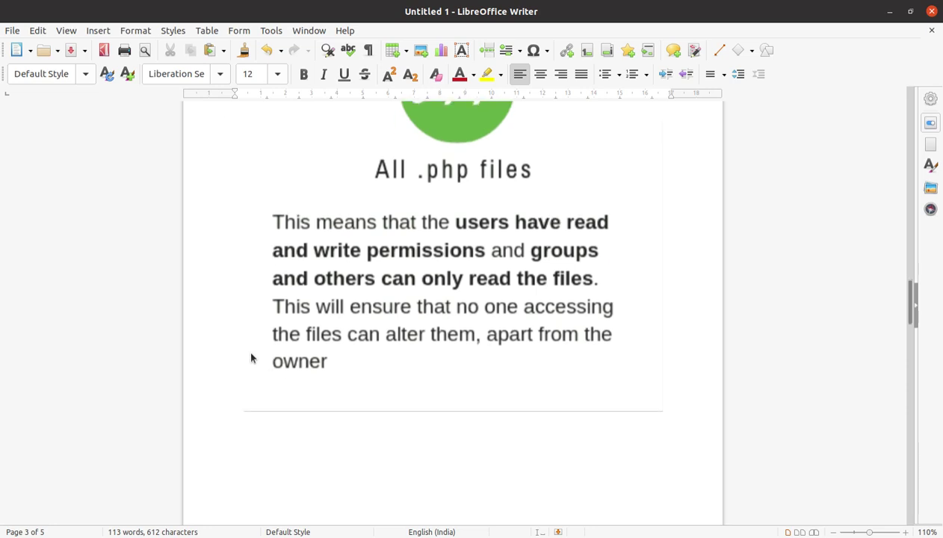
scroll(251, 358, up, 6)
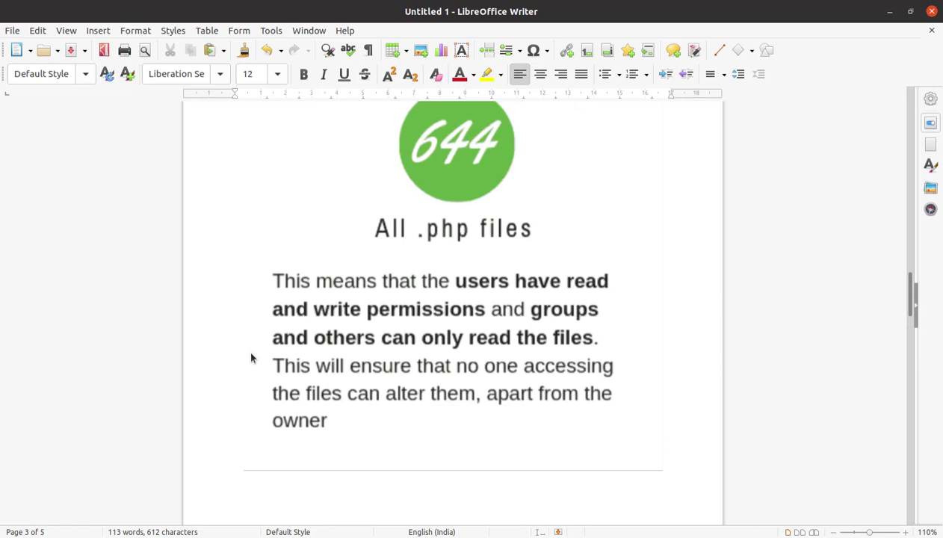
scroll(313, 341, up, 1)
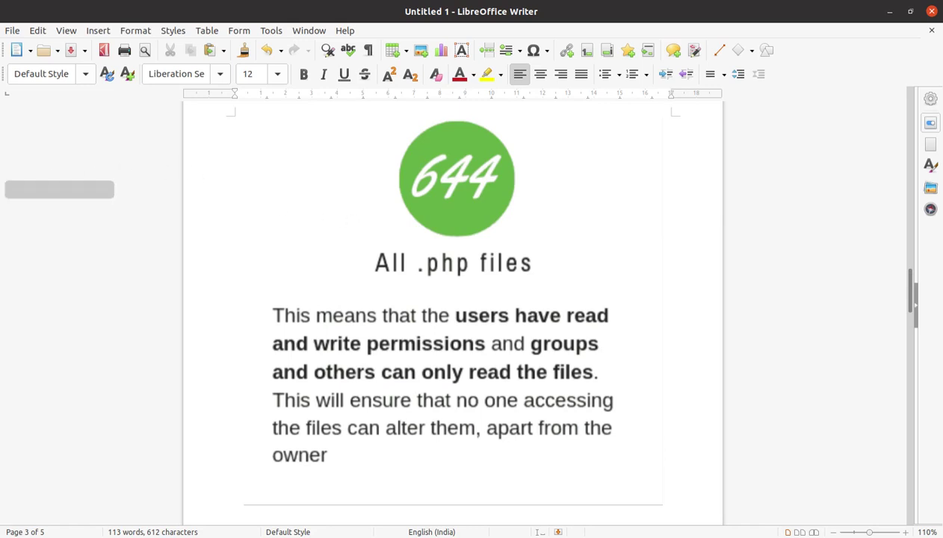
Switch to the cPanel File Manager in Chromium and examine the permissions of the PHP files in int2.getwpt.tech.
click(2, 187)
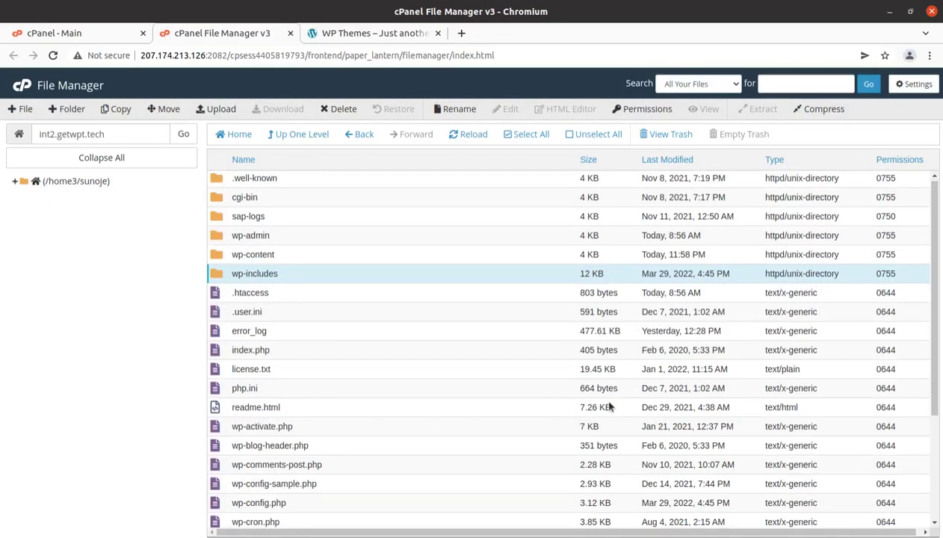
scroll(859, 299, down, 1)
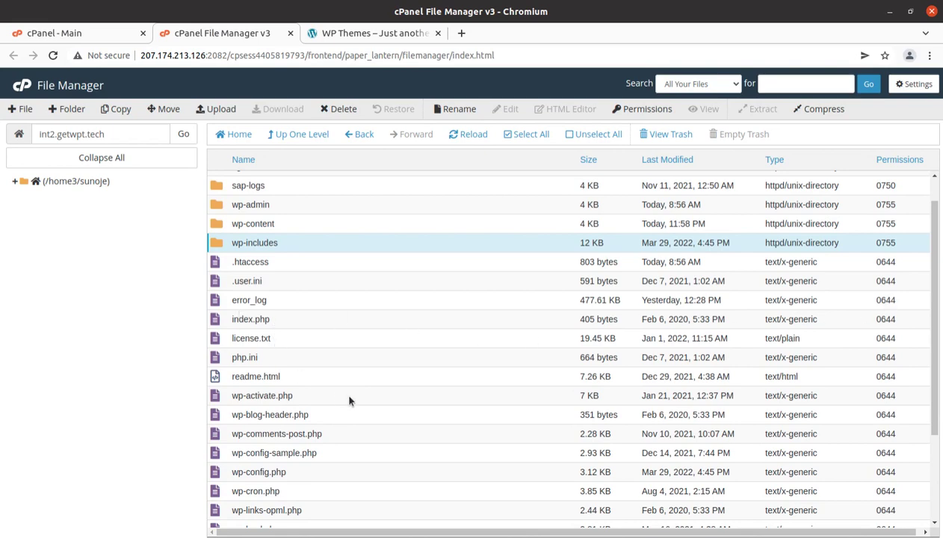
scroll(792, 388, down, 4)
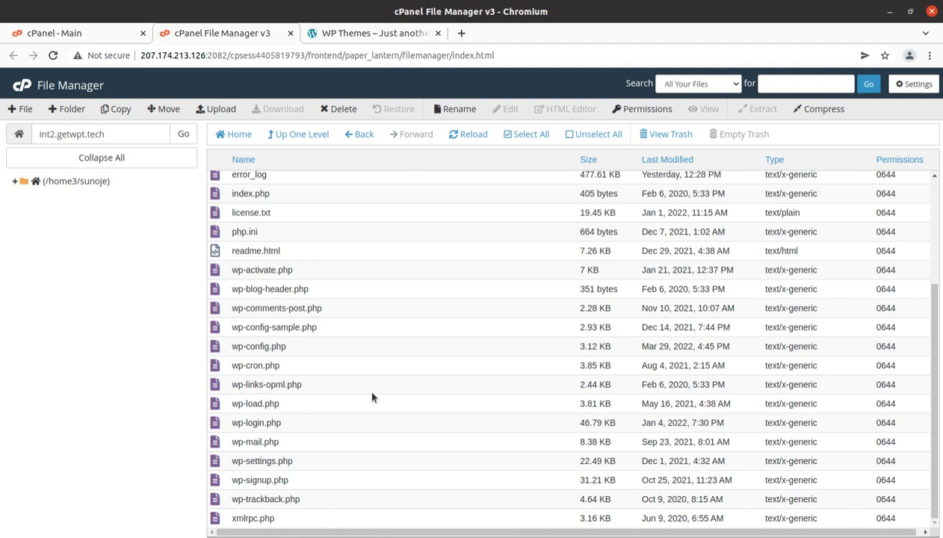
Go back to the LibreOffice Writer document and examine the 440 permission section for wp-config.php.
click(18, 394)
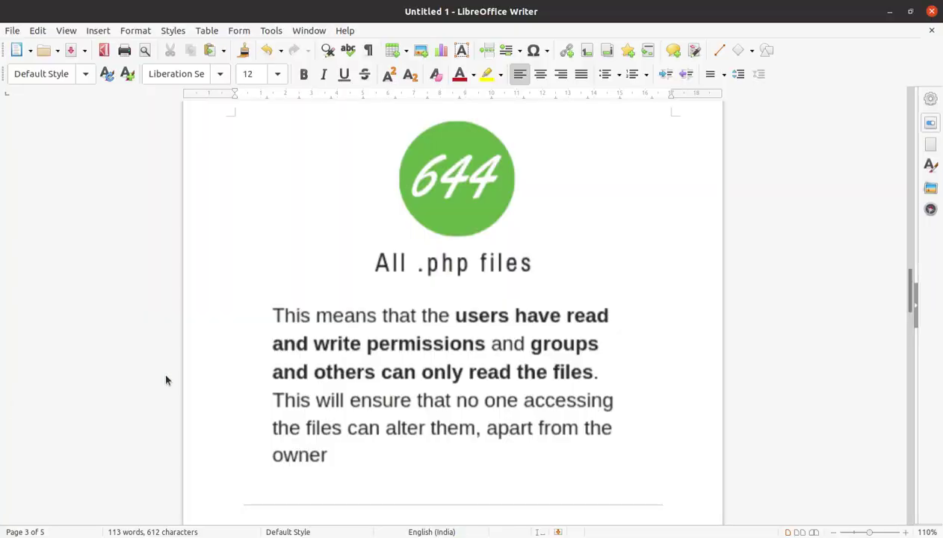
scroll(205, 385, down, 15)
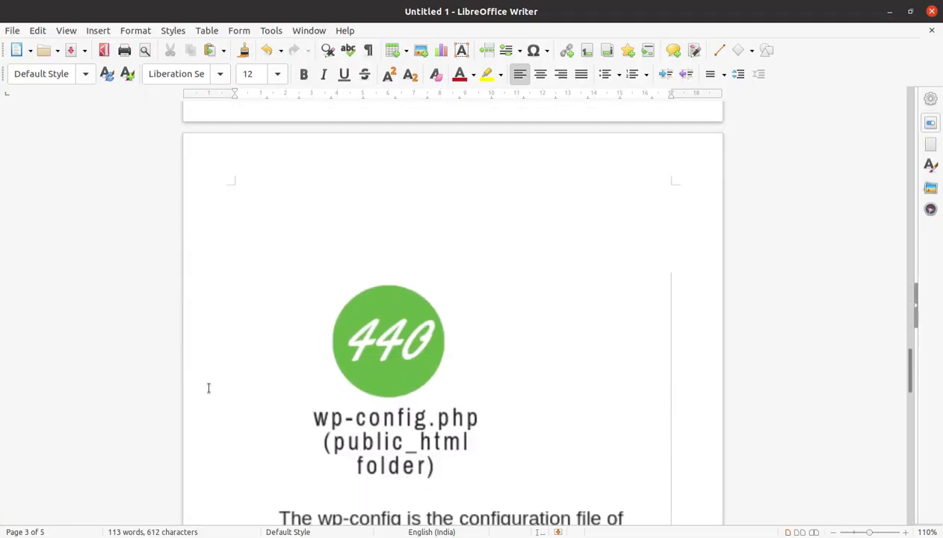
scroll(208, 388, down, 4)
scroll(208, 388, down, 2)
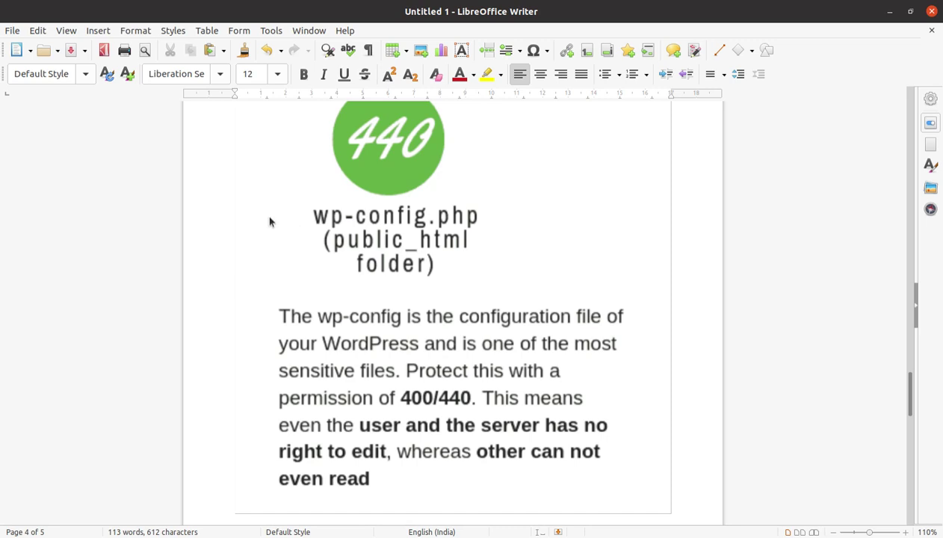
In Chromium's File Manager, try clearing User Write, World Read and Group Read in wp-config.php's permissions, and discard the changes.
click(15, 120)
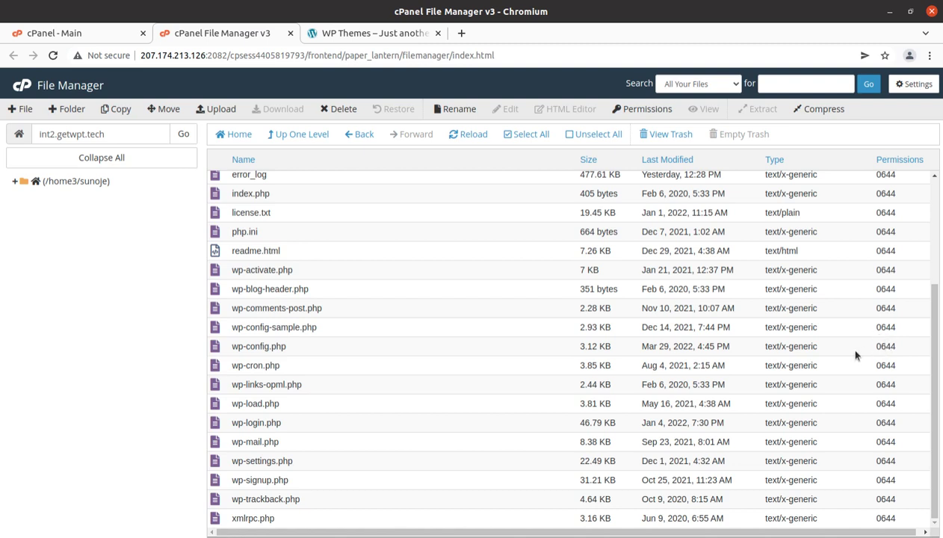
right_click(647, 348)
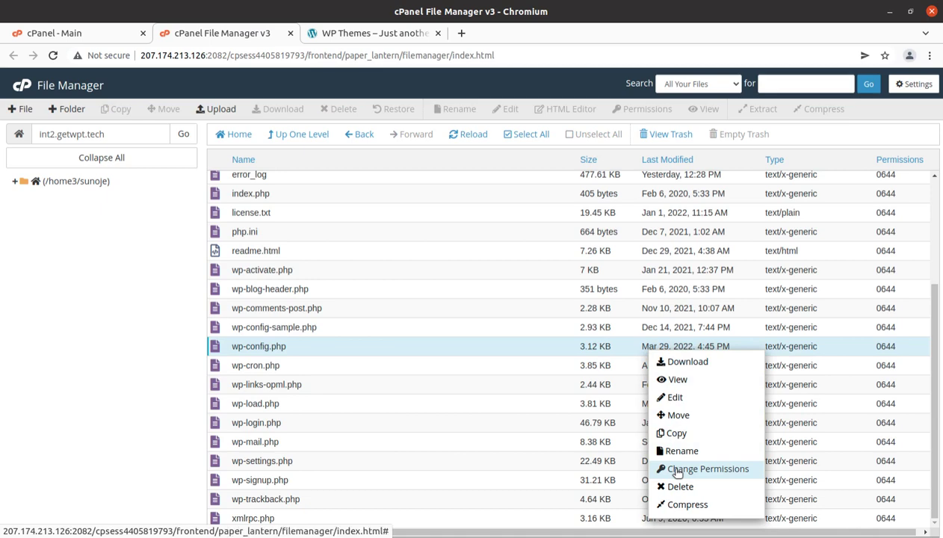
click(676, 470)
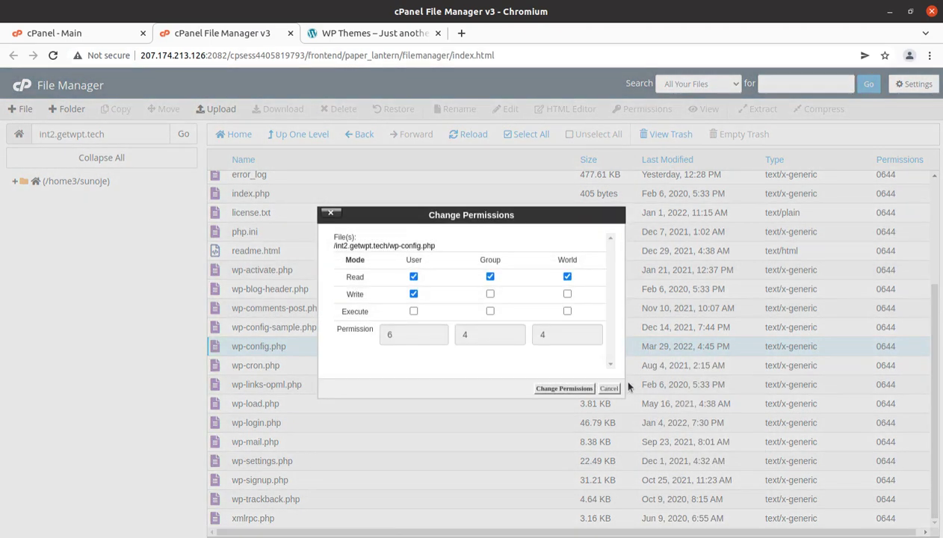
click(410, 290)
click(566, 276)
click(490, 277)
click(609, 389)
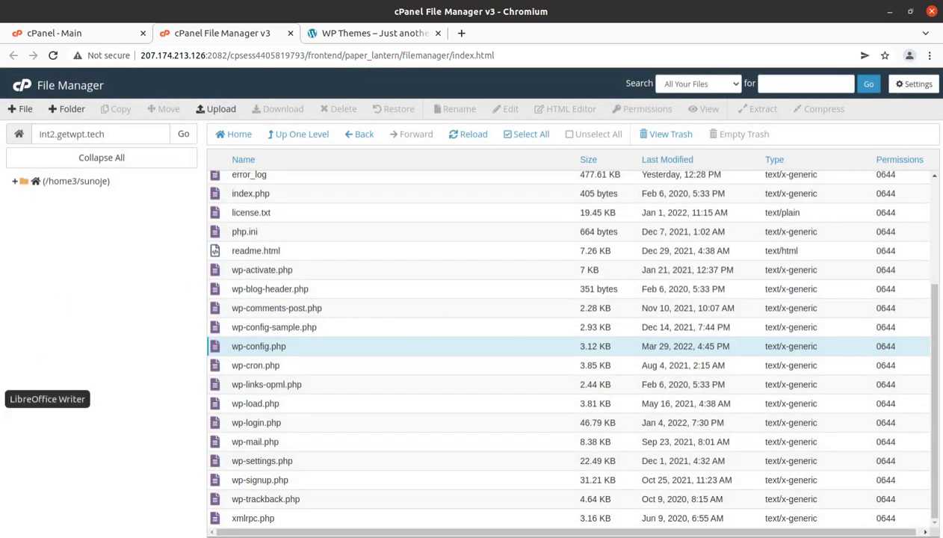
Switch to the LibreOffice Writer document and examine the 644/444 permission section for index.php.
click(3, 394)
scroll(394, 387, down, 4)
scroll(394, 386, down, 10)
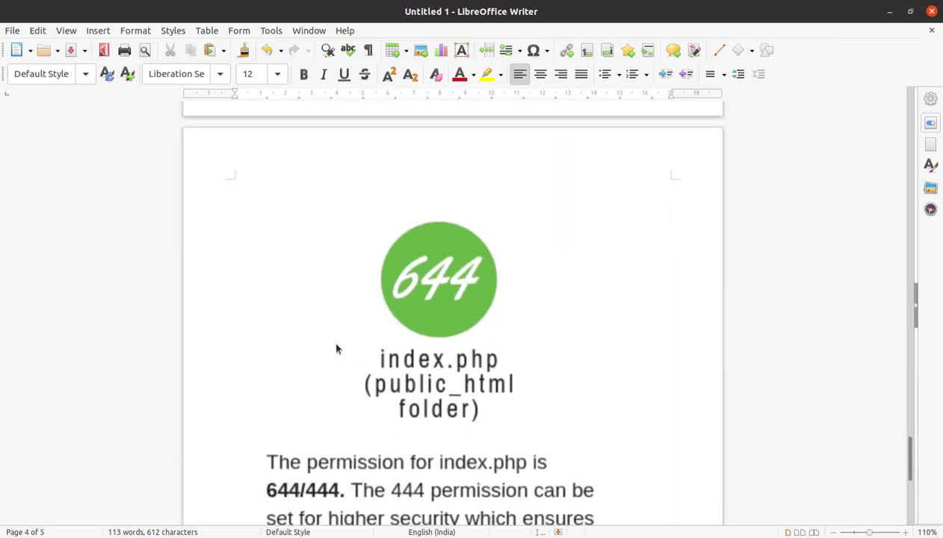
scroll(337, 349, down, 2)
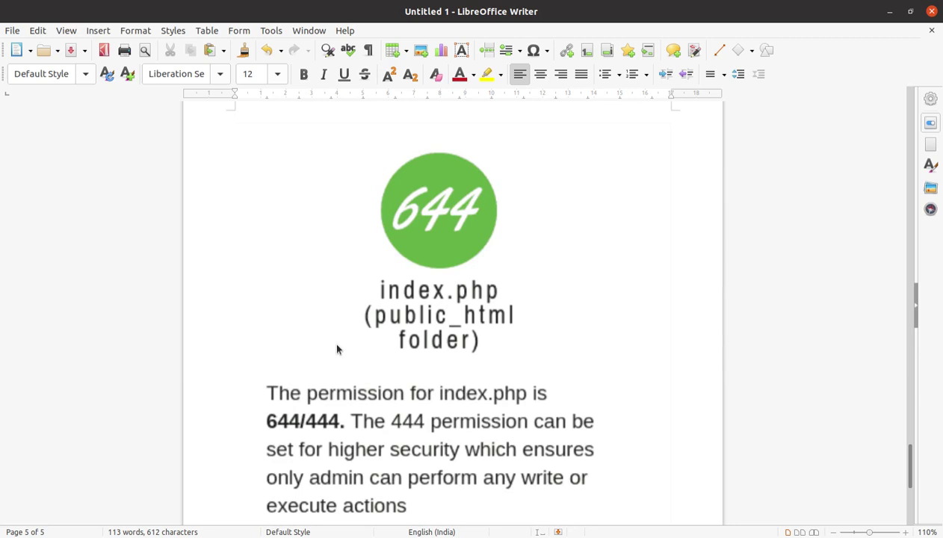
scroll(337, 349, down, 1)
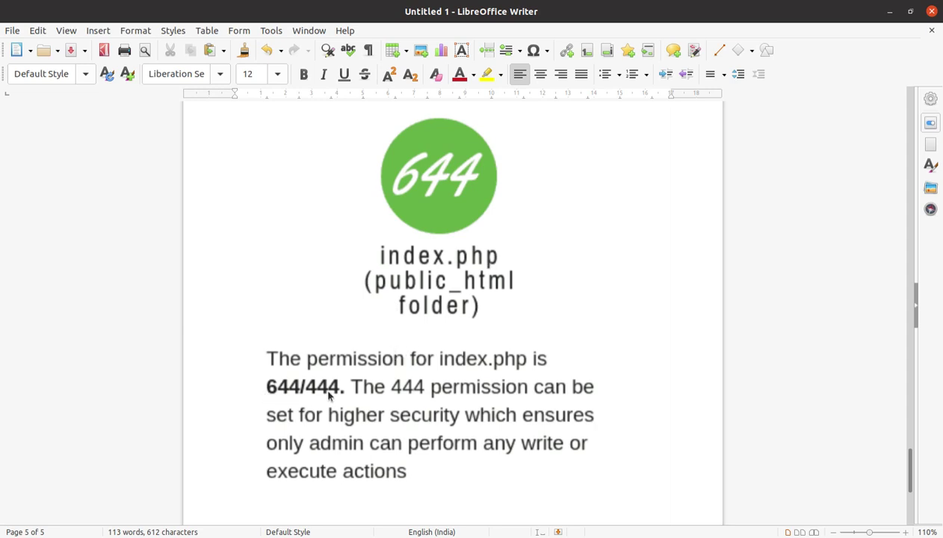
Select index.php in Chromium's File Manager, recheck its recommended permission in the Writer document, and return to the int2.getwpt.tech file list.
click(21, 198)
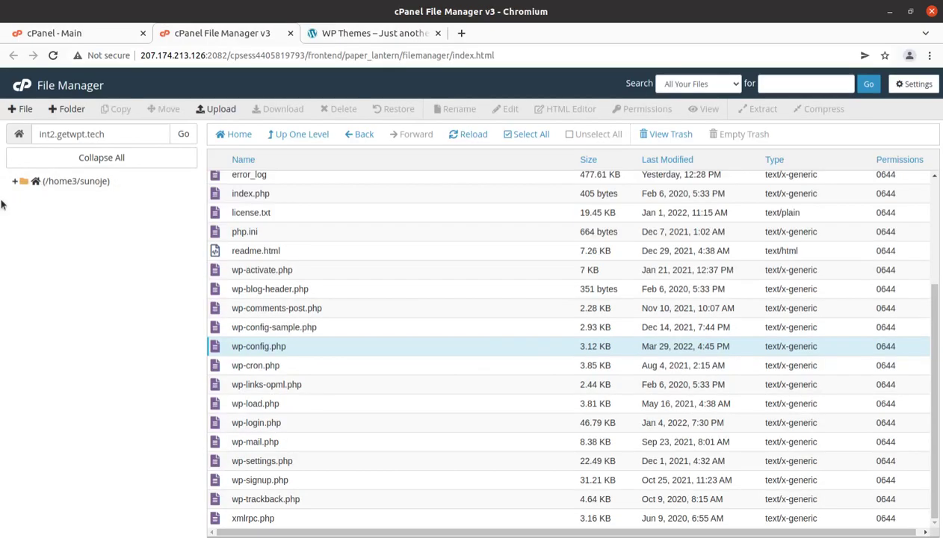
scroll(306, 448, up, 3)
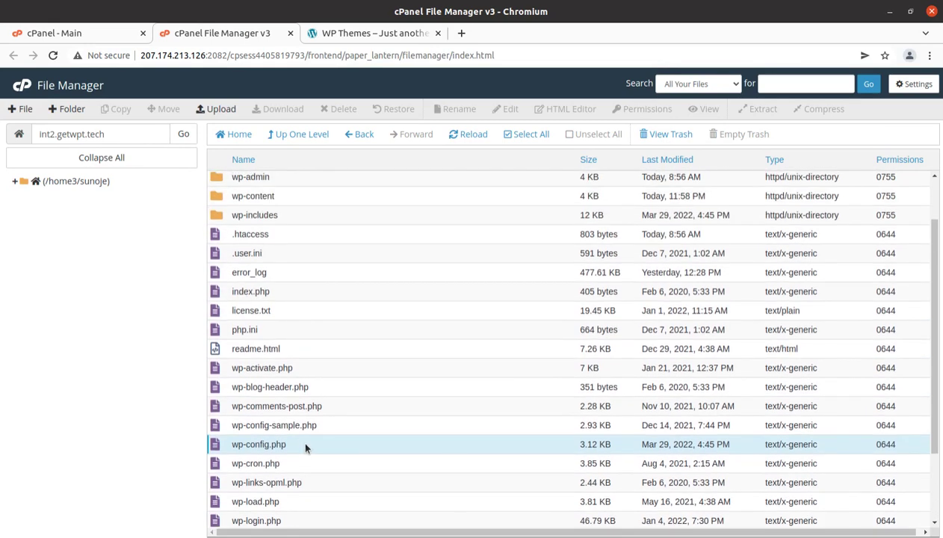
click(274, 326)
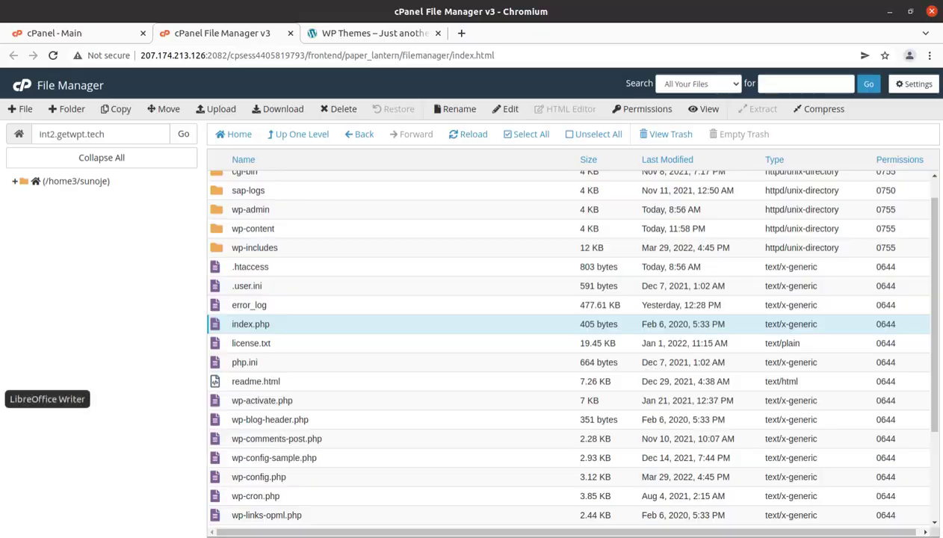
click(3, 399)
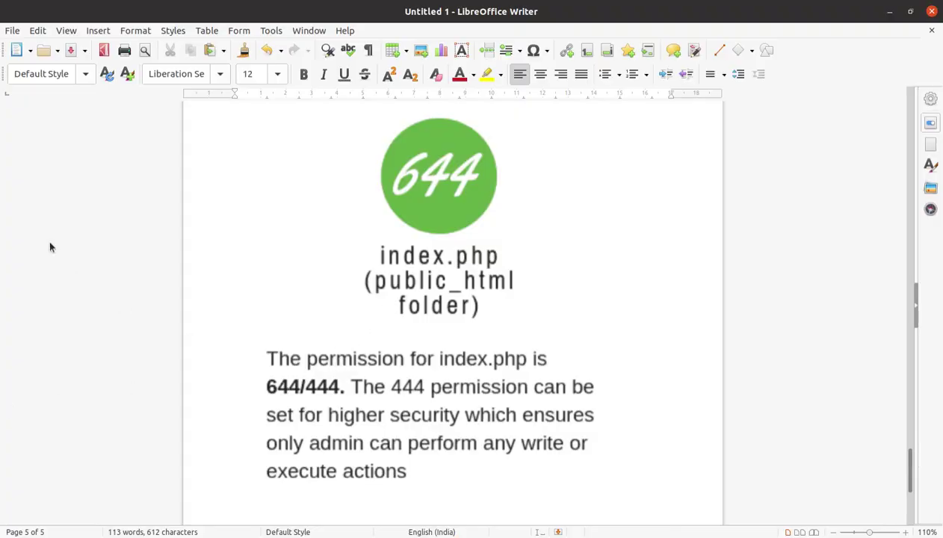
click(7, 184)
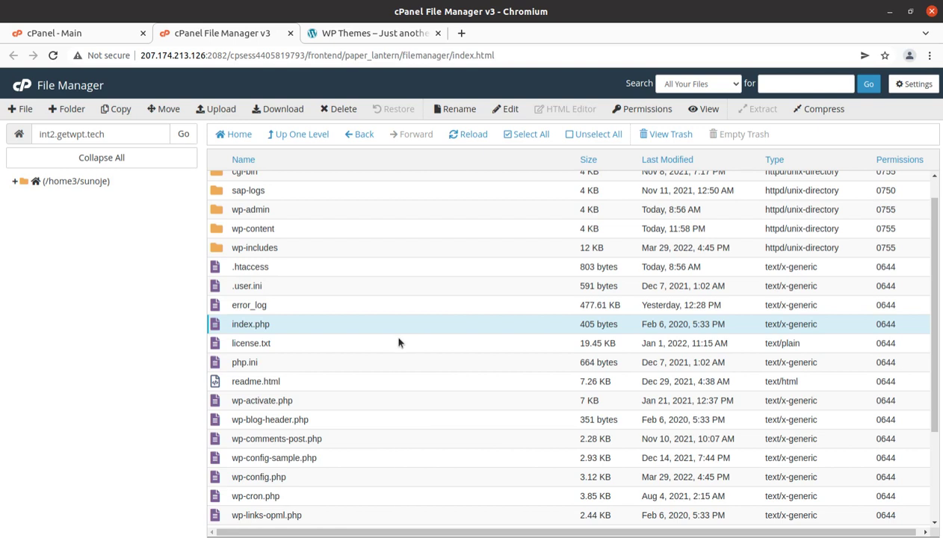
scroll(385, 350, up, 1)
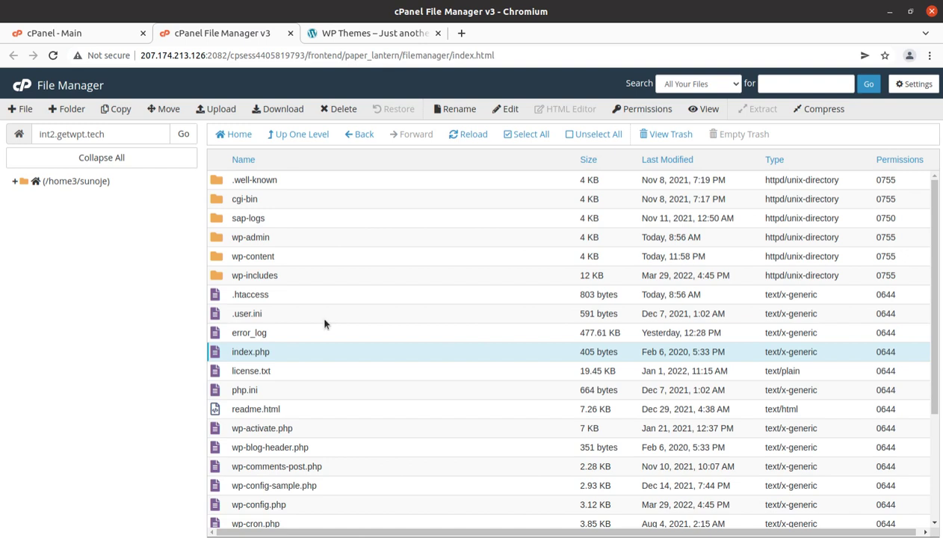
Switch to the int2.getwpt.tech website and look over its home page.
click(346, 33)
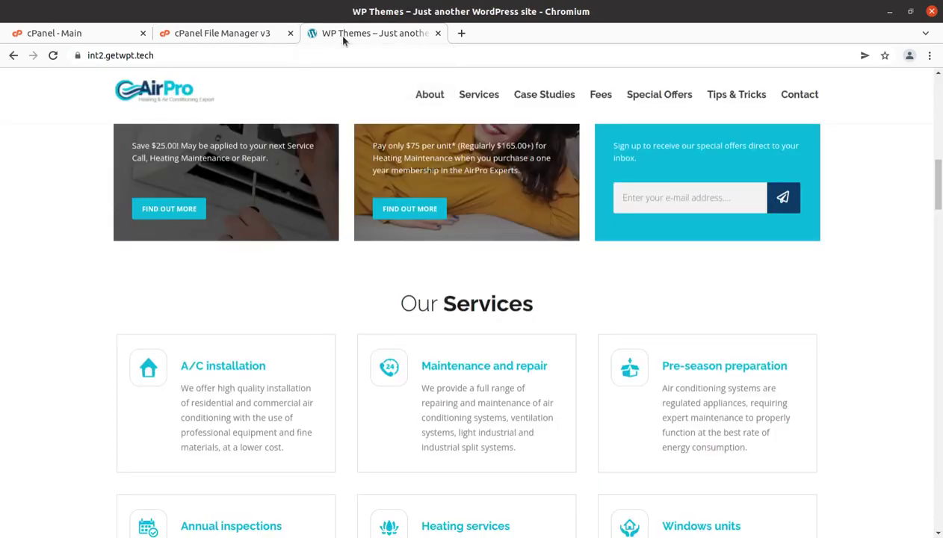
scroll(304, 327, up, 5)
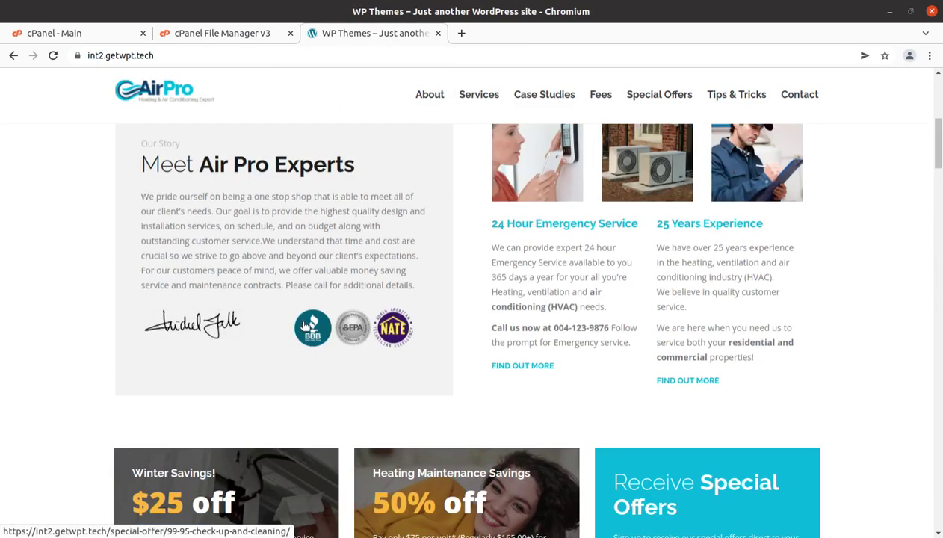